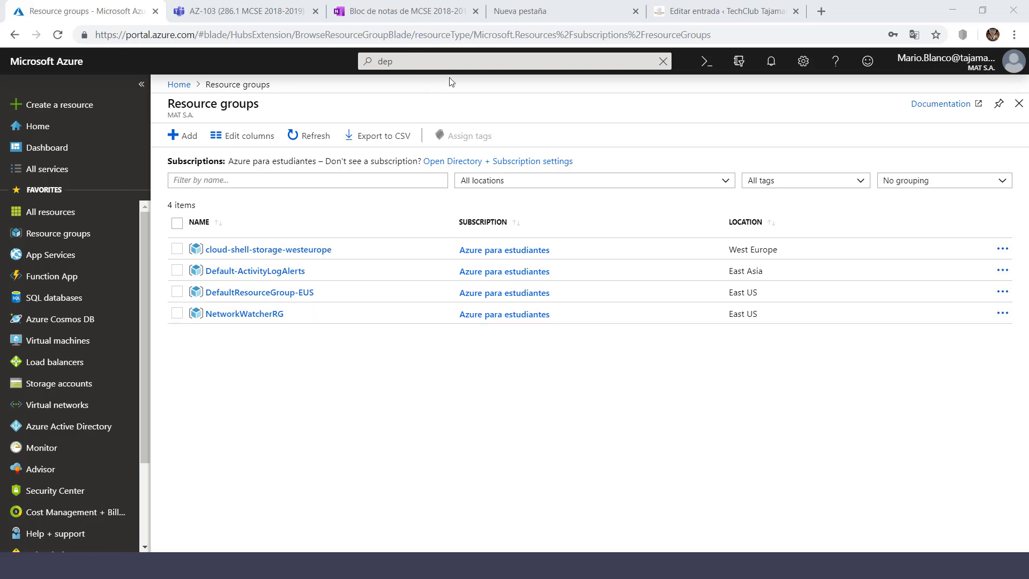
- Open the portal search results matching 'dep'
{"action": "left_click", "coordinate": [437, 62]}
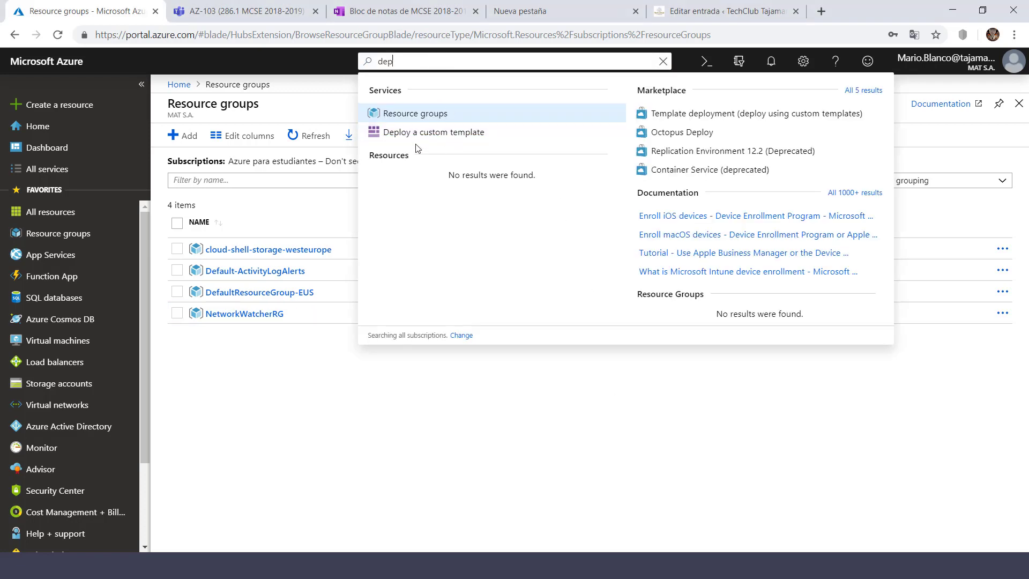
- Open Deploy a custom template, preview the template editor, and return to custom deployment
{"action": "left_click", "coordinate": [450, 139]}
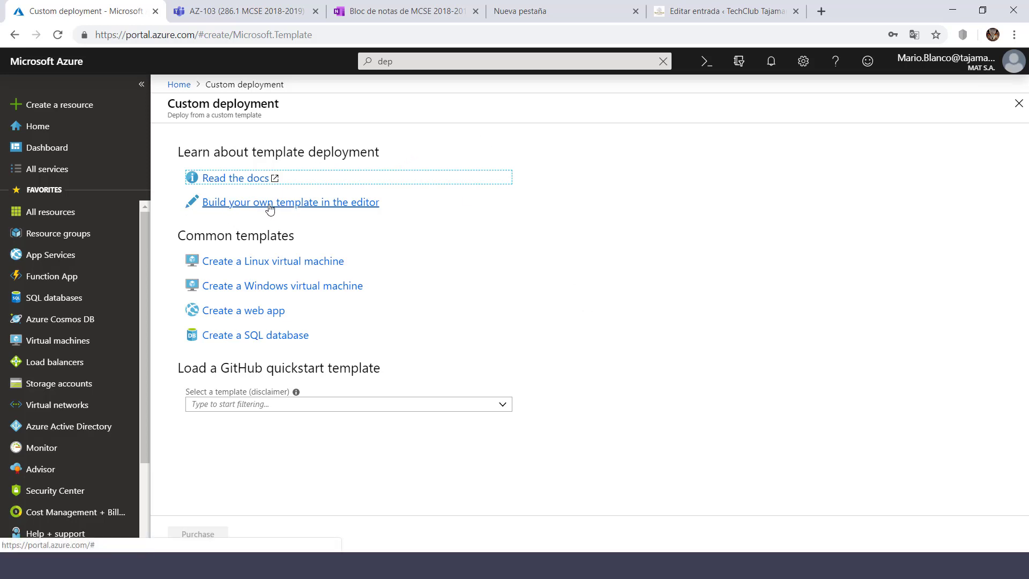
{"action": "left_click", "coordinate": [287, 208]}
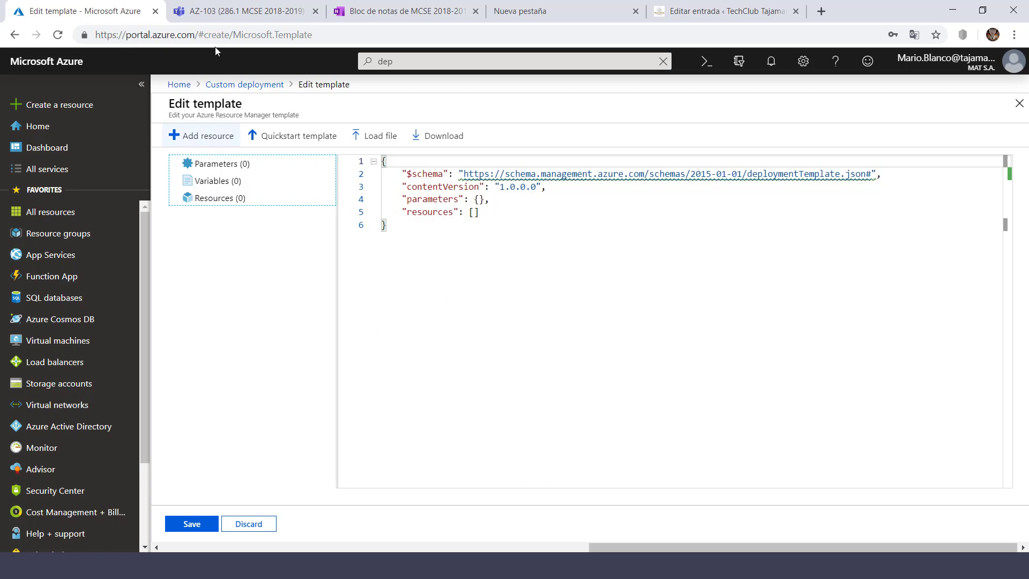
{"action": "left_click", "coordinate": [246, 85]}
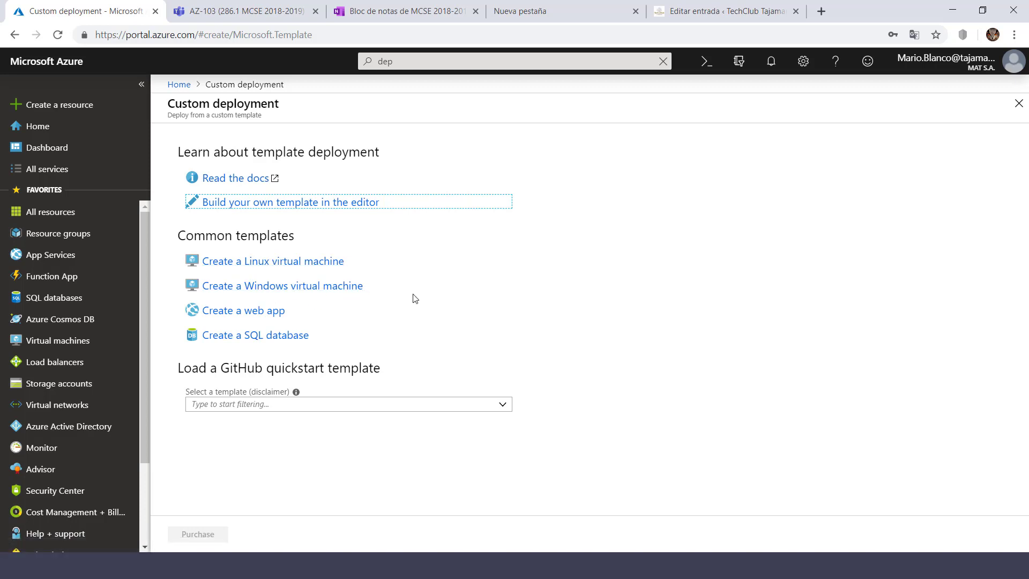
- Start from the Create a Linux virtual machine quickstart and review its deployment form
{"action": "left_click", "coordinate": [236, 267]}
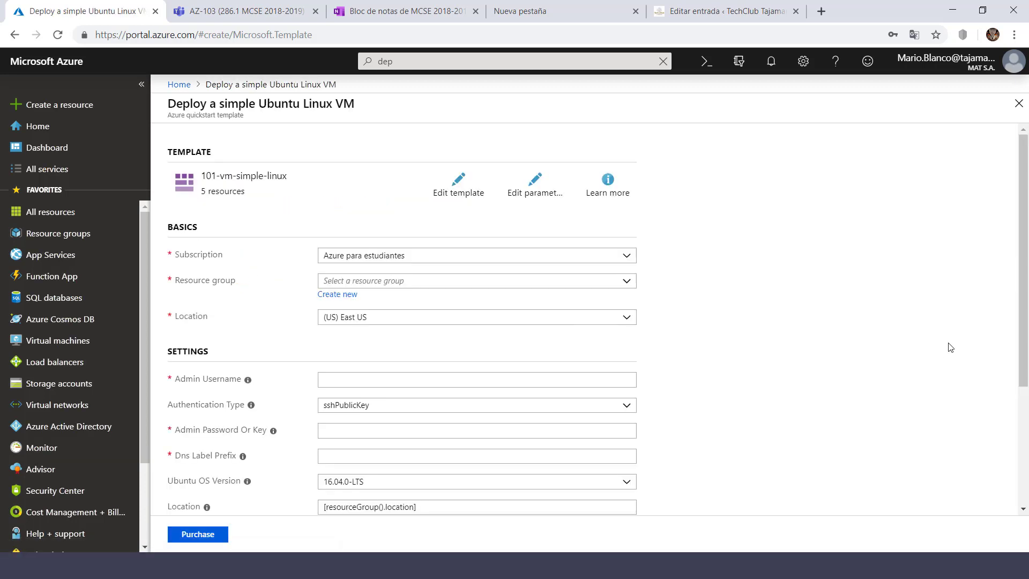
{"action": "scroll", "coordinate": [1025, 268], "scroll_direction": "down", "scroll_amount": 1}
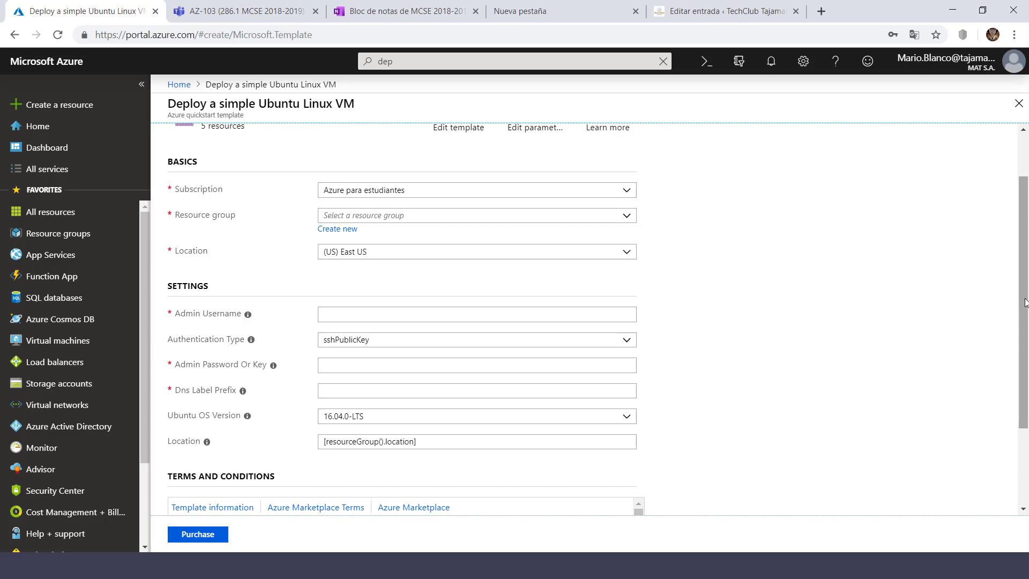
{"action": "mouse_move", "coordinate": [1026, 309]}
{"action": "left_mouse_down"}
{"action": "mouse_move", "coordinate": [1027, 260]}
{"action": "mouse_move", "coordinate": [1024, 322]}
{"action": "left_mouse_up"}
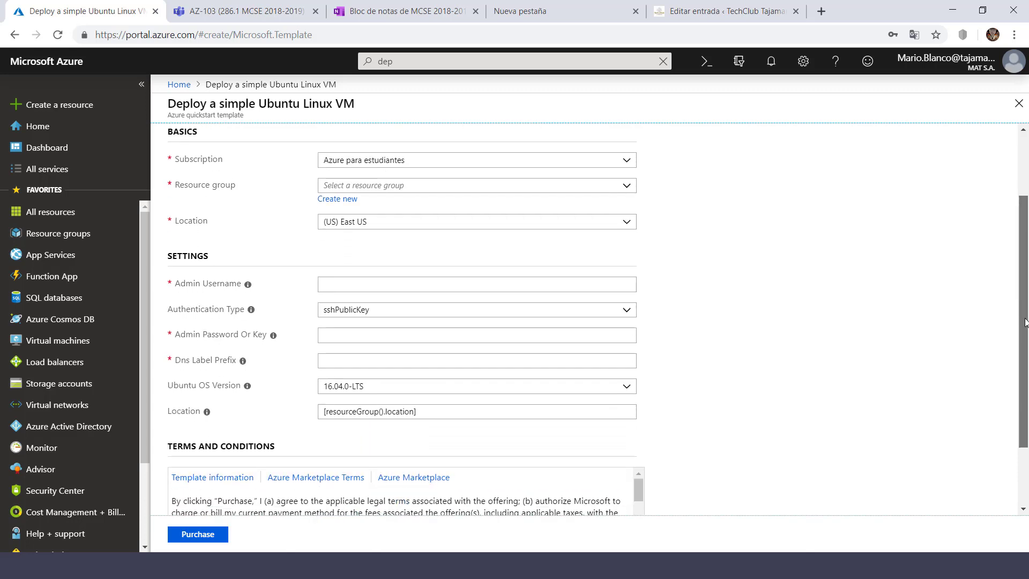
{"action": "left_click_drag", "start_coordinate": [1025, 322], "coordinate": [1025, 258]}
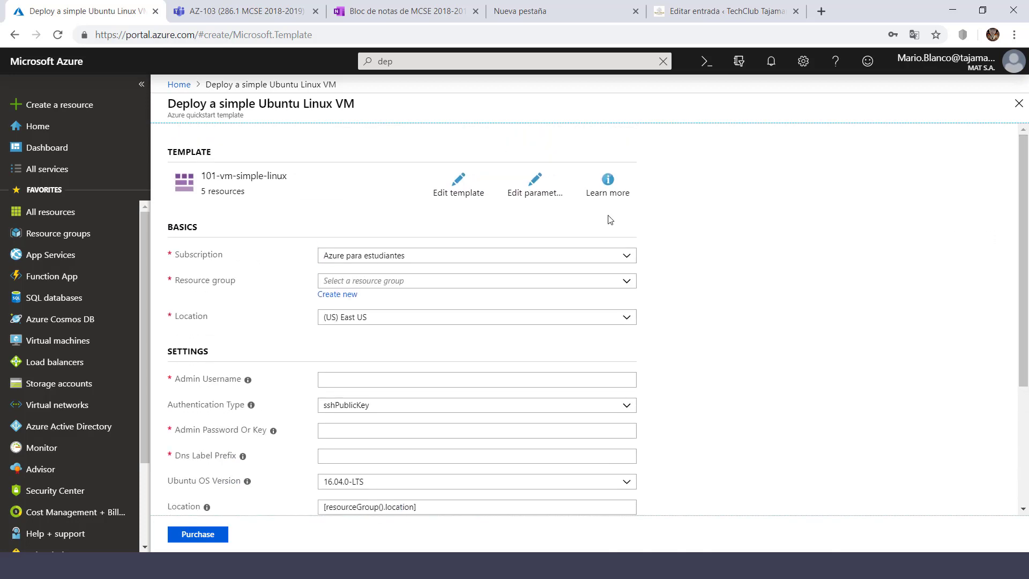
- Open the Ubuntu VM template JSON and expand its Parameters and Variables lists
{"action": "left_click", "coordinate": [445, 193]}
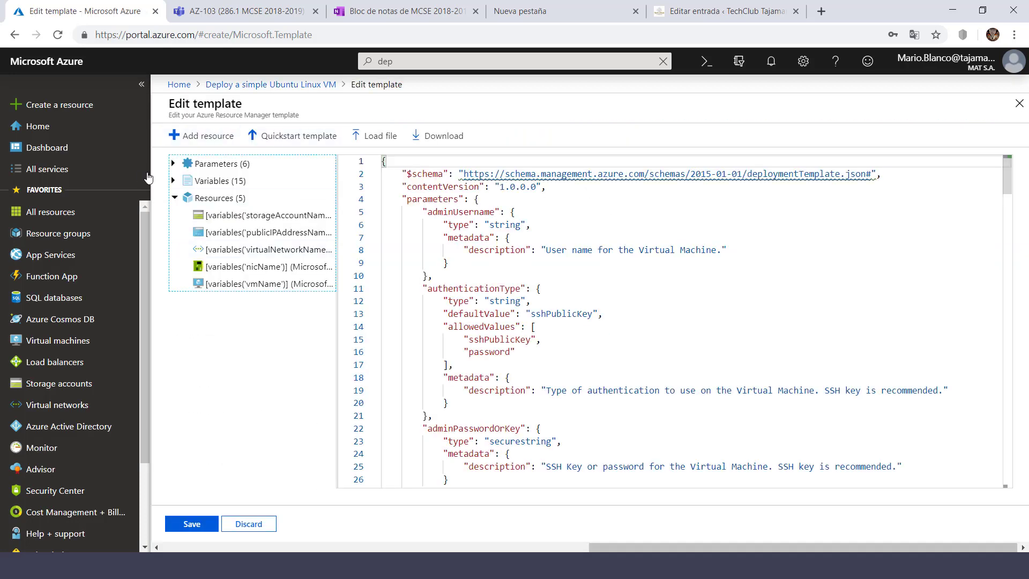
{"action": "left_click", "coordinate": [174, 183]}
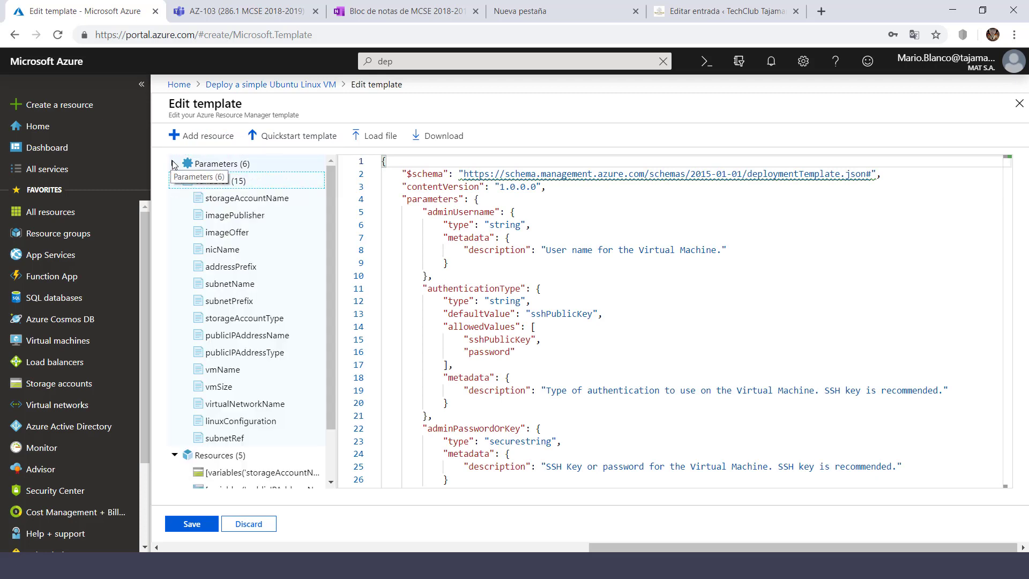
{"action": "left_click", "coordinate": [172, 163]}
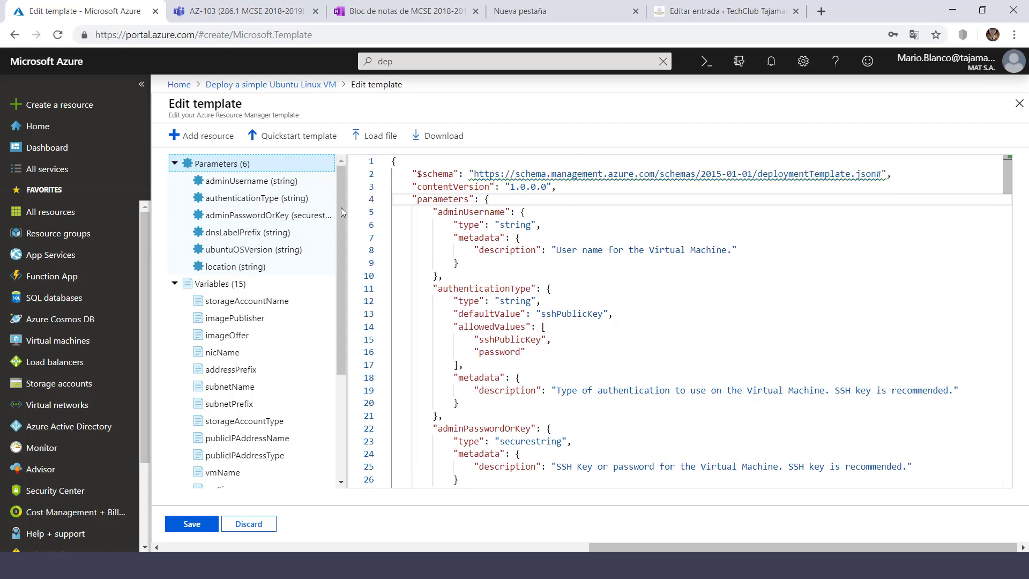
{"action": "scroll", "coordinate": [338, 278], "scroll_direction": "down", "scroll_amount": 1}
{"action": "left_click_drag", "start_coordinate": [339, 276], "coordinate": [338, 243]}
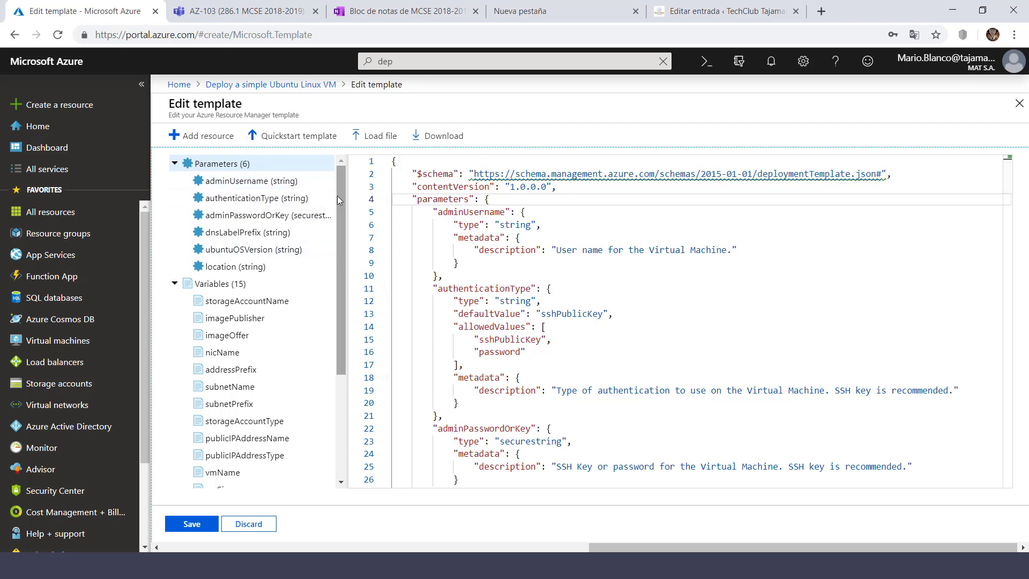
{"action": "left_click_drag", "start_coordinate": [342, 213], "coordinate": [346, 305]}
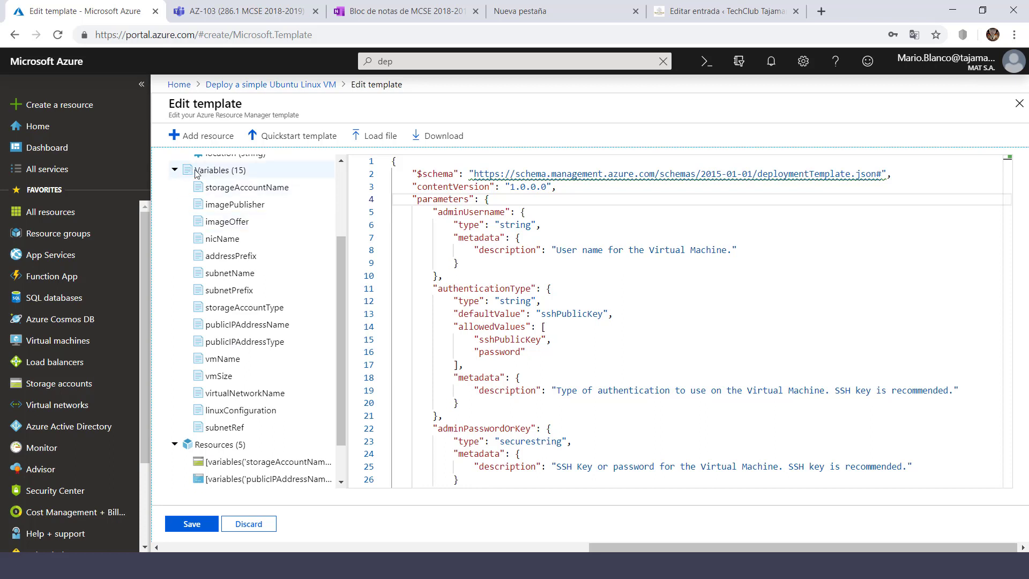
{"action": "scroll", "coordinate": [241, 252], "scroll_direction": "down", "scroll_amount": 1}
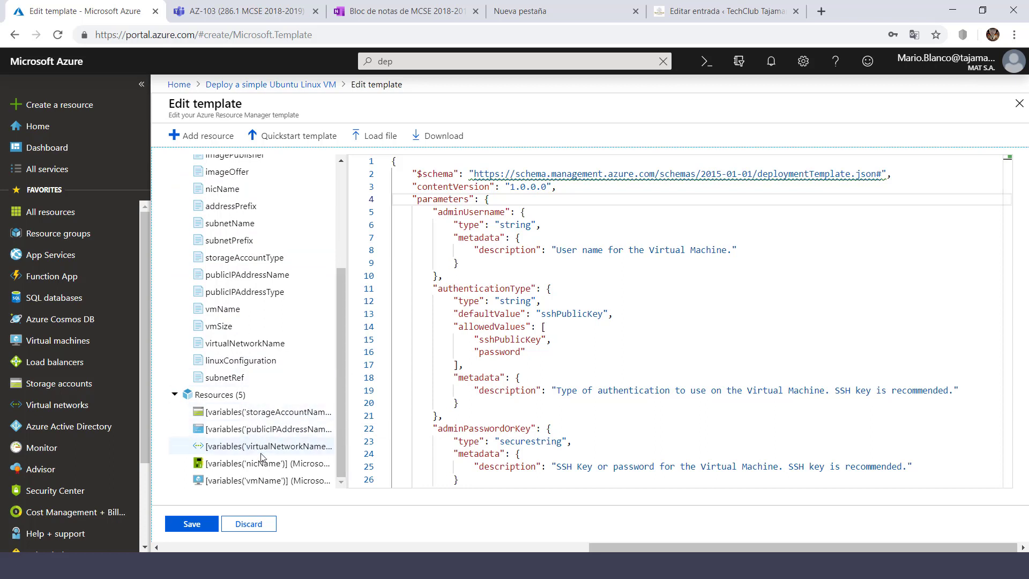
{"action": "scroll", "coordinate": [340, 401], "scroll_direction": "up", "scroll_amount": 3}
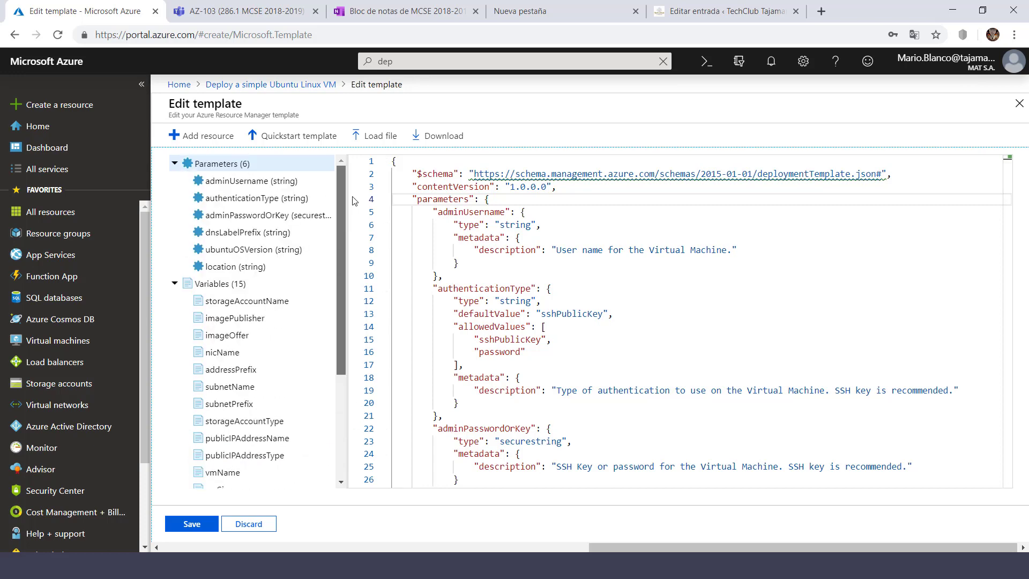
{"action": "left_click_drag", "start_coordinate": [1008, 160], "coordinate": [1008, 206]}
- Review the ubuntuOSVersion parameter's allowed values, including 18.04-LTS
{"action": "left_click", "coordinate": [487, 402]}
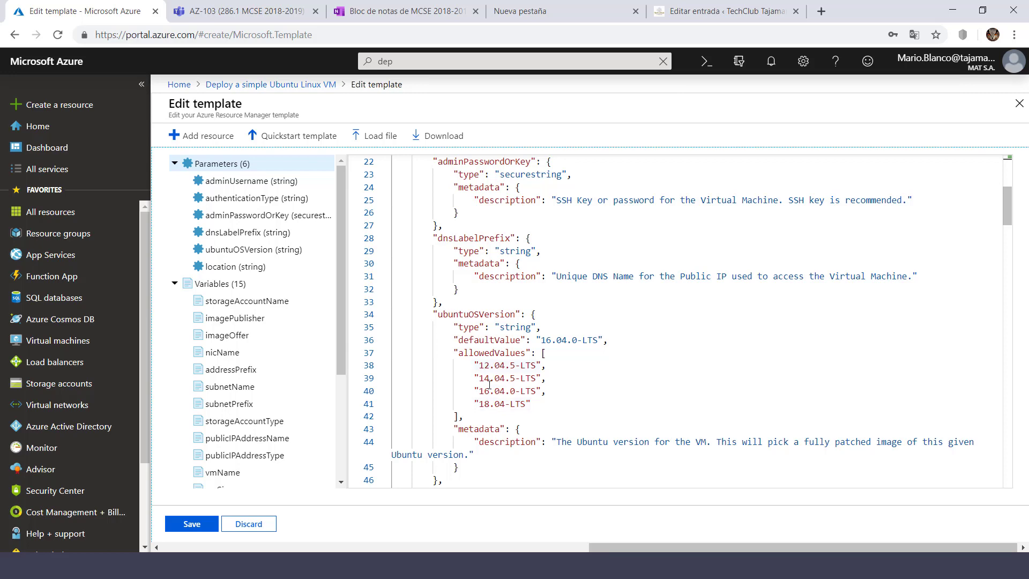
{"action": "scroll", "coordinate": [484, 359], "scroll_direction": "down", "scroll_amount": 1}
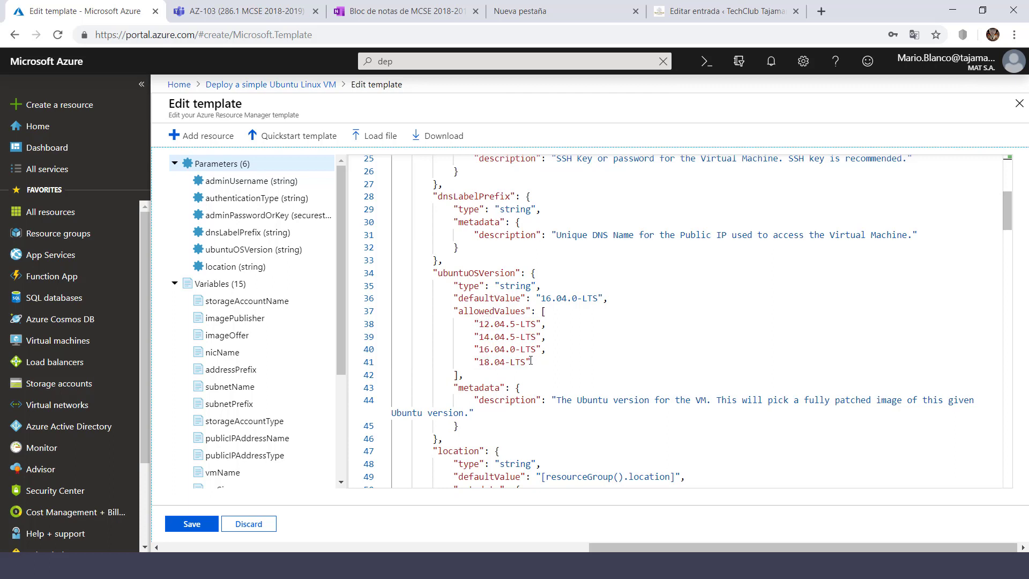
{"action": "left_click", "coordinate": [477, 363]}
{"action": "key", "text": "End"}
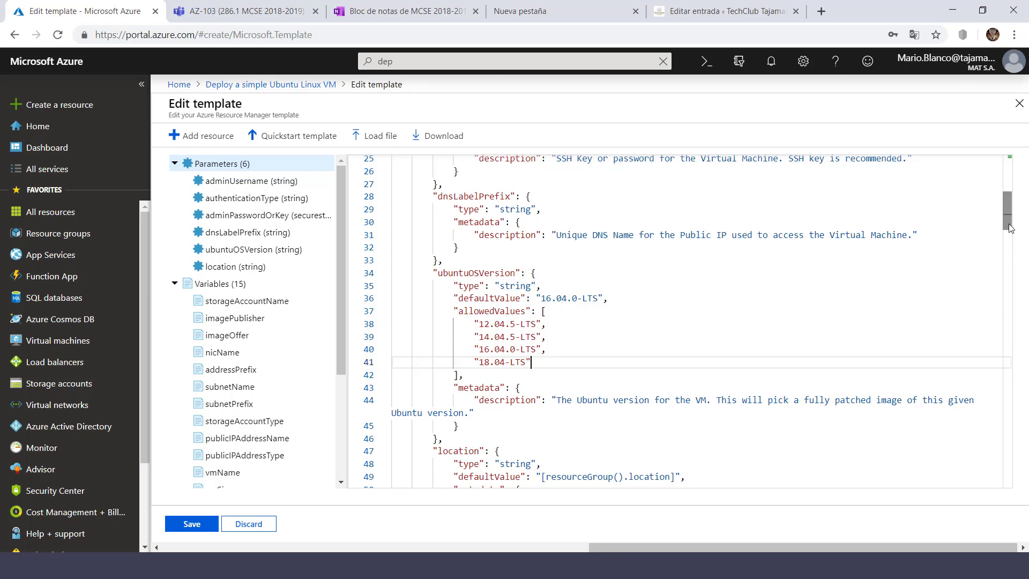
{"action": "left_click_drag", "start_coordinate": [1010, 228], "coordinate": [1010, 177]}
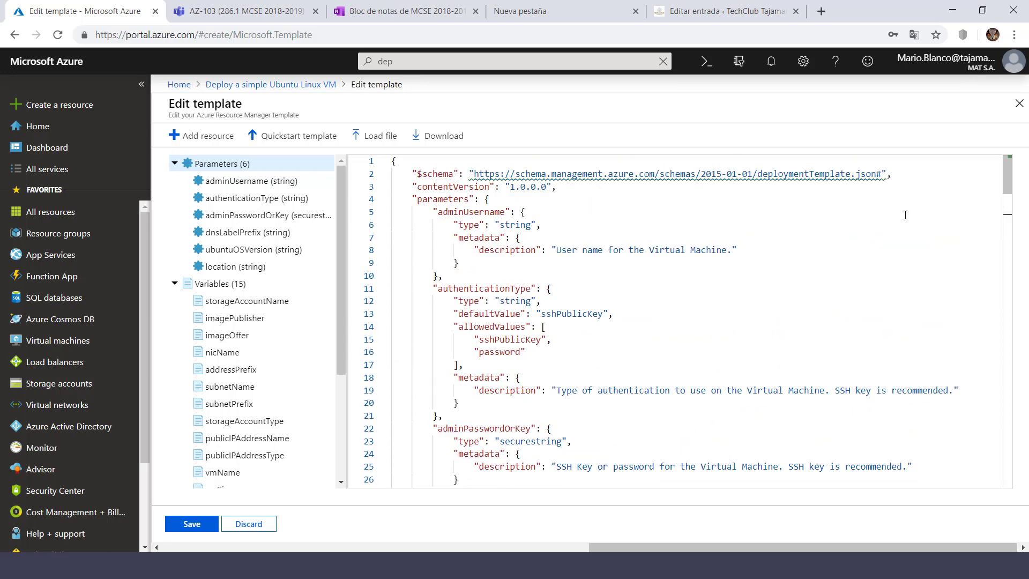
- Save the template and create a new resource group named rg-pruebas1
{"action": "left_click", "coordinate": [188, 524]}
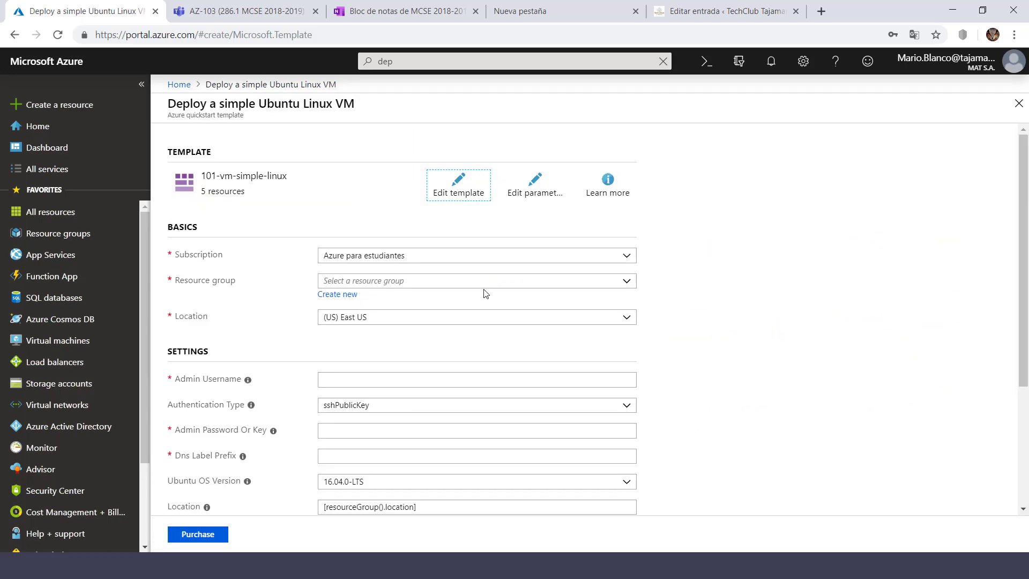
{"action": "left_click", "coordinate": [349, 295]}
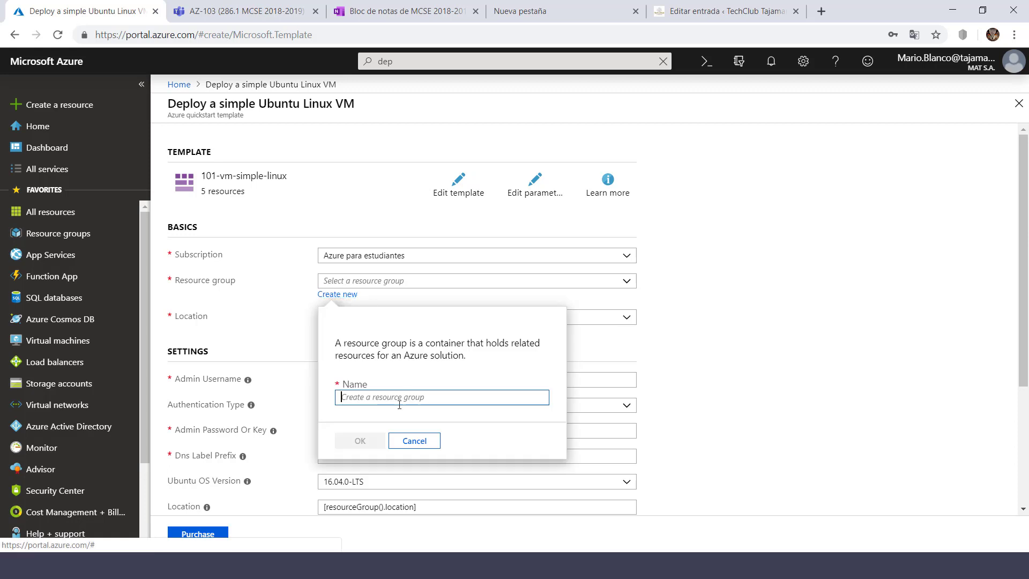
{"action": "type", "text": "rg-"}
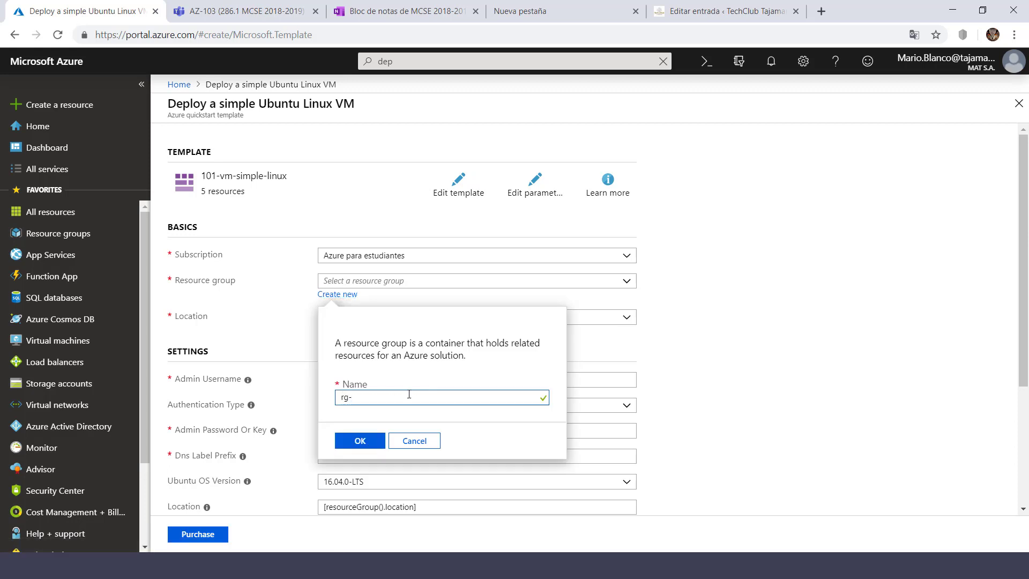
{"action": "type", "text": "pruebas1"}
{"action": "left_click", "coordinate": [354, 439]}
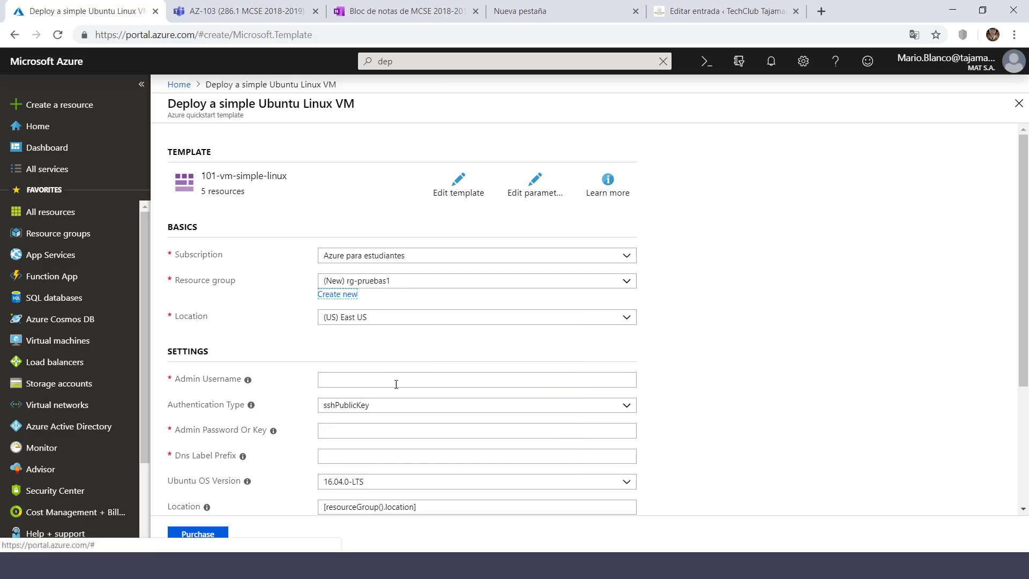
- Set admin username 'usuario' with password authentication and enter the admin password
{"action": "left_click", "coordinate": [431, 384]}
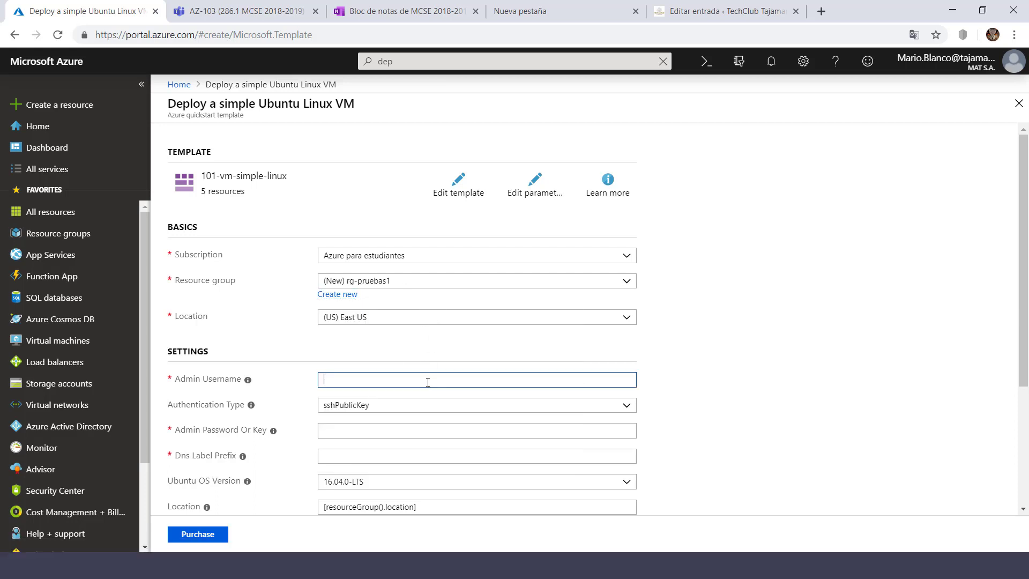
{"action": "type", "text": "usuario"}
{"action": "left_click", "coordinate": [364, 412]}
{"action": "left_click", "coordinate": [359, 434]}
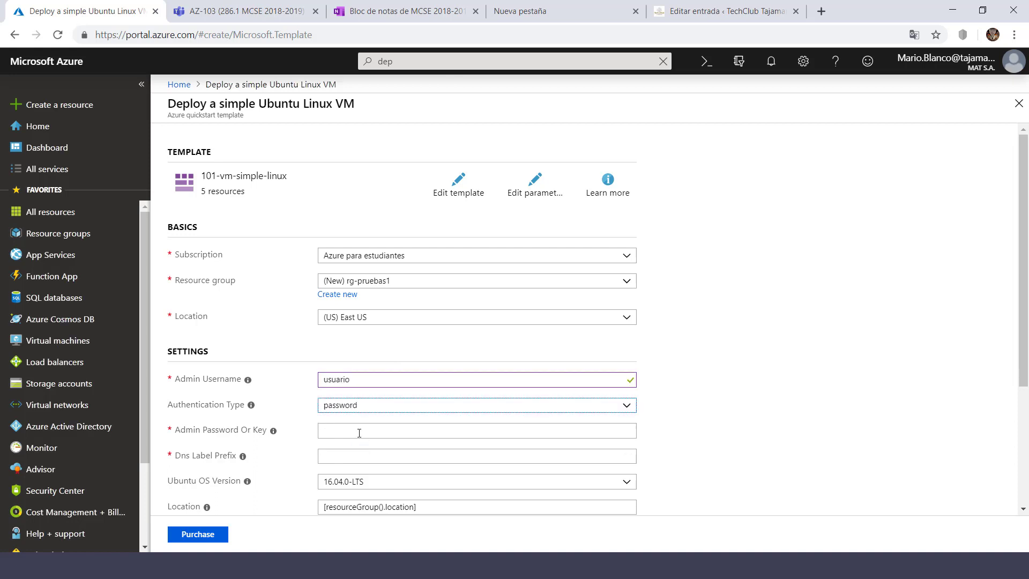
{"action": "left_click", "coordinate": [359, 433]}
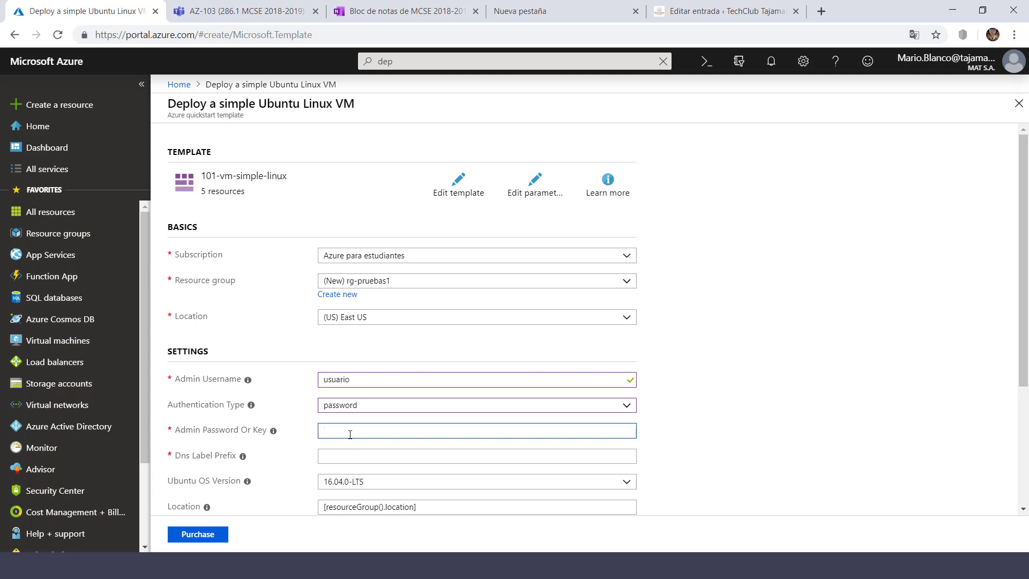
- Set DNS prefix ubuntulabt38w03, choose Ubuntu 18.04-LTS, and accept the terms
{"action": "left_click", "coordinate": [336, 453]}
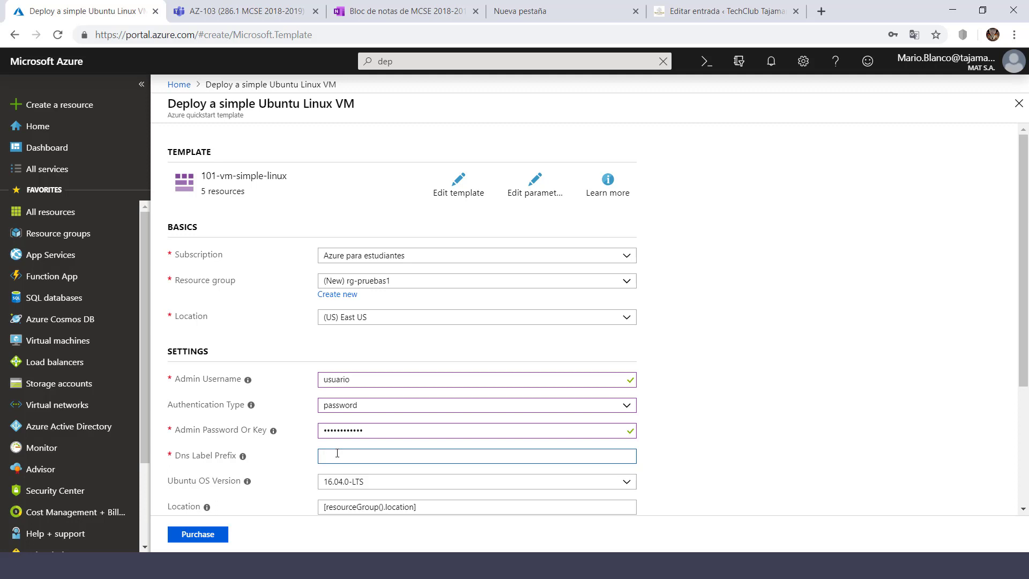
{"action": "type", "text": "ubuntulabt38w03"}
{"action": "left_click_drag", "start_coordinate": [1024, 348], "coordinate": [1024, 434]}
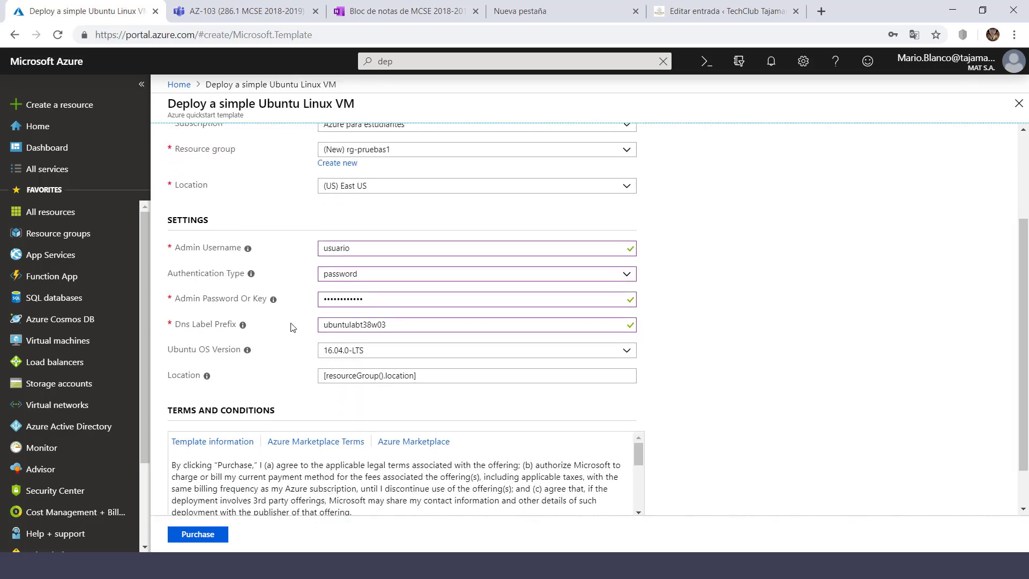
{"action": "left_click", "coordinate": [408, 352]}
{"action": "left_click", "coordinate": [372, 416]}
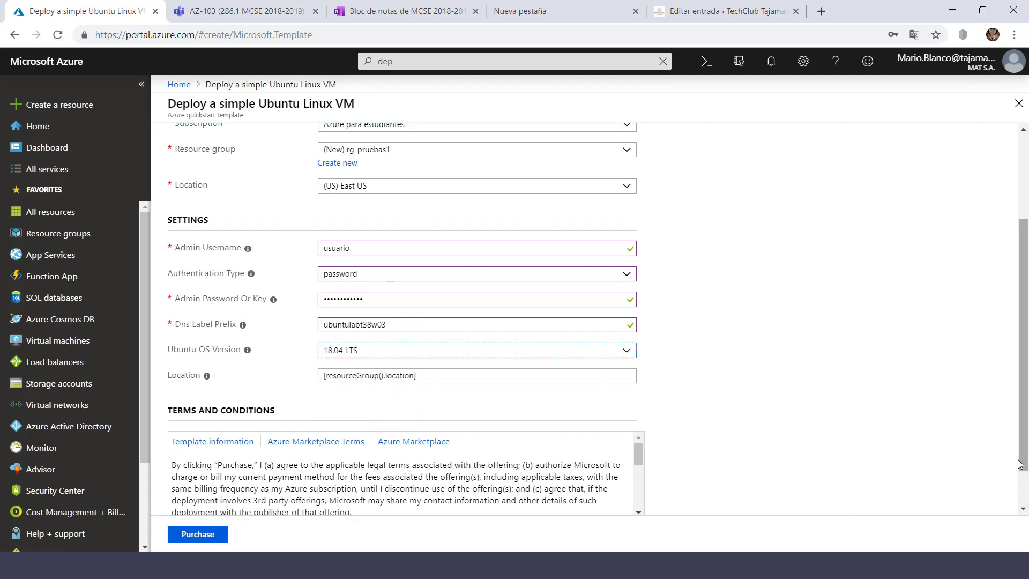
{"action": "scroll", "coordinate": [1021, 463], "scroll_direction": "down", "scroll_amount": 1}
{"action": "left_click", "coordinate": [173, 487]}
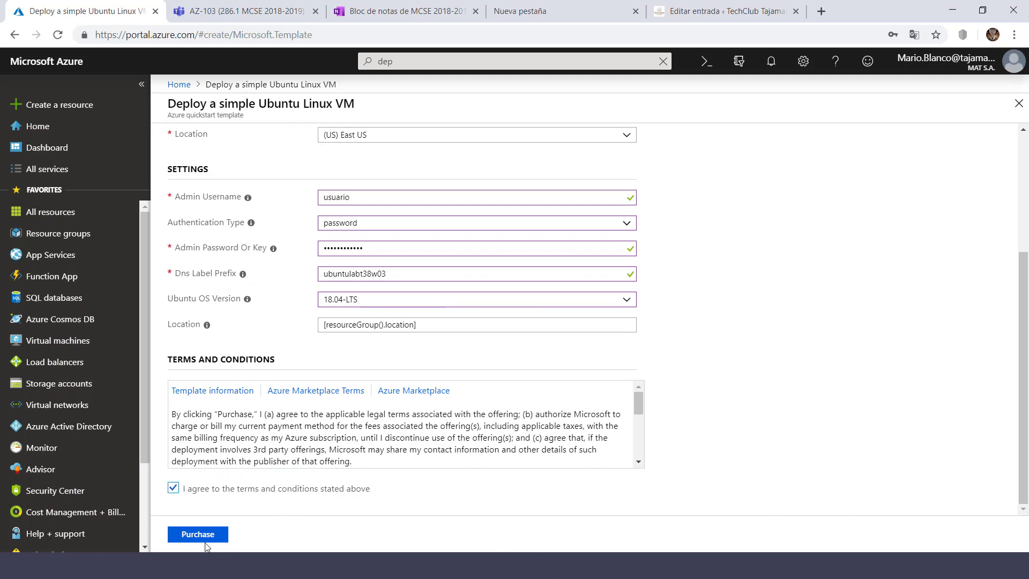
- Purchase the Ubuntu VM deployment and open its in-progress deployment details
{"action": "left_click", "coordinate": [207, 538]}
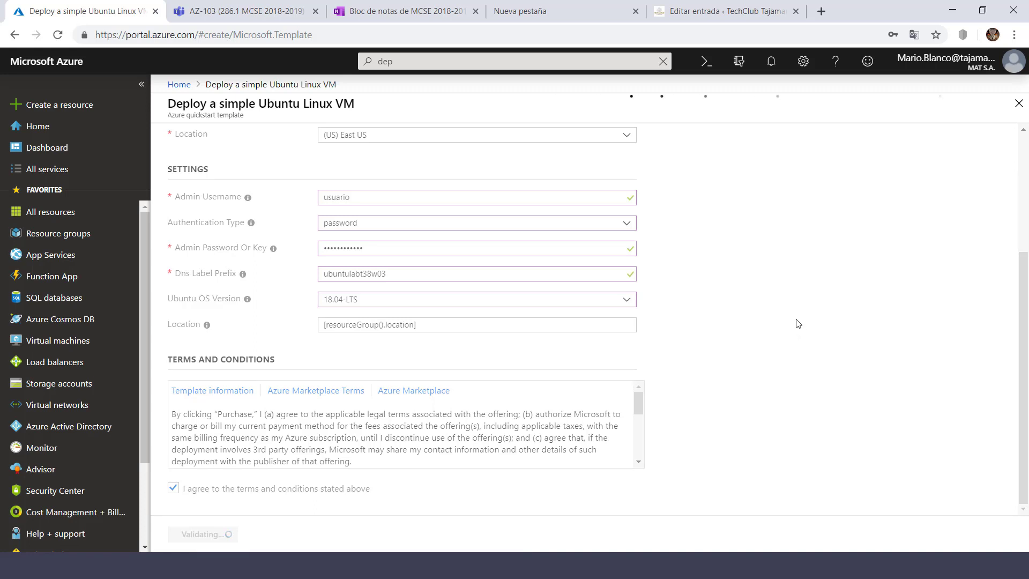
{"action": "scroll", "coordinate": [1025, 310], "scroll_direction": "up", "scroll_amount": 3}
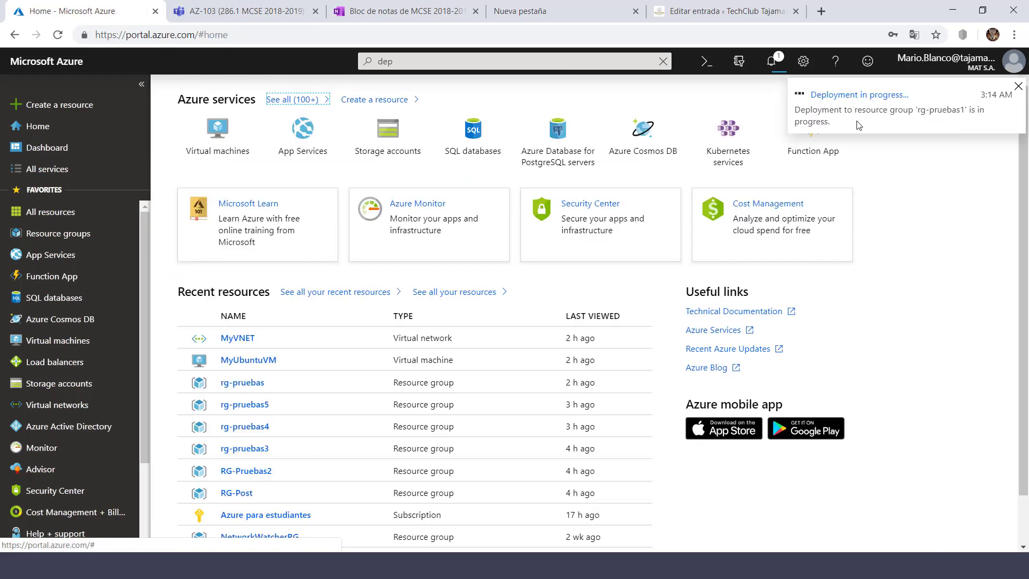
{"action": "left_click", "coordinate": [856, 96]}
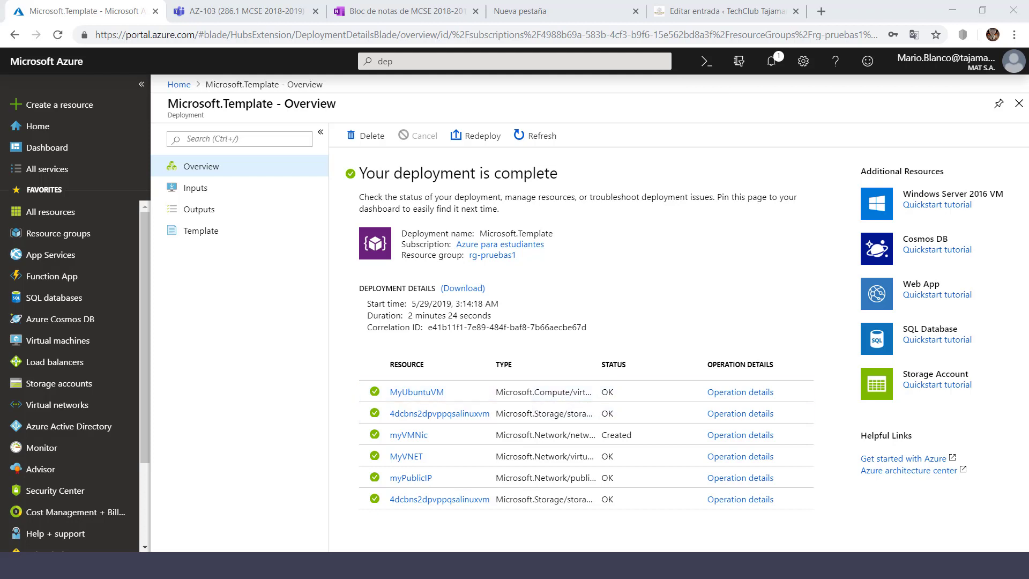
- Copy MyUbuntuVM's public IP 40.80.149.120 from rg-pruebas1, then bring up Task View
{"action": "left_click", "coordinate": [79, 234]}
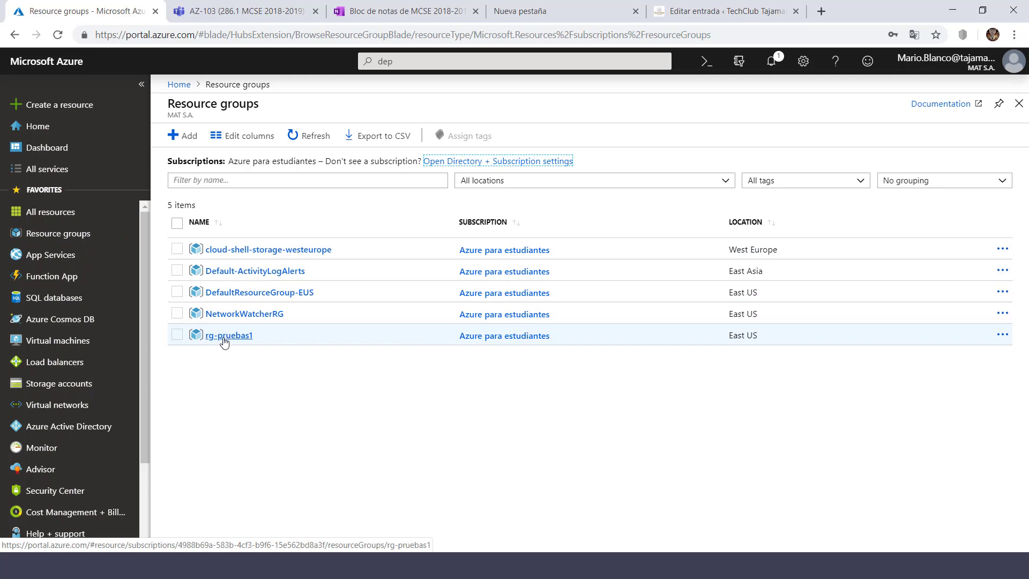
{"action": "left_click", "coordinate": [223, 340]}
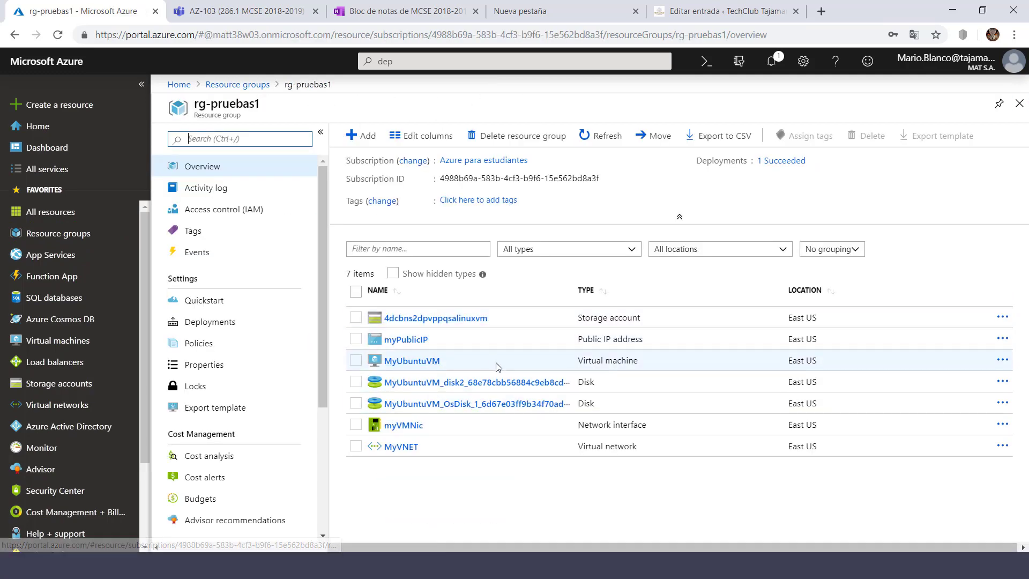
{"action": "left_click", "coordinate": [432, 362]}
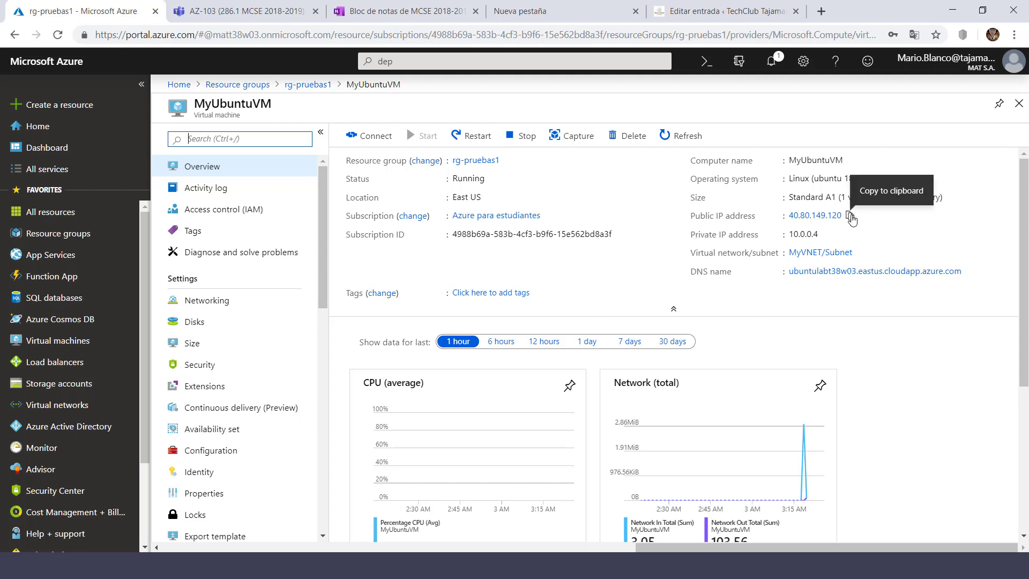
{"action": "left_click", "coordinate": [850, 216]}
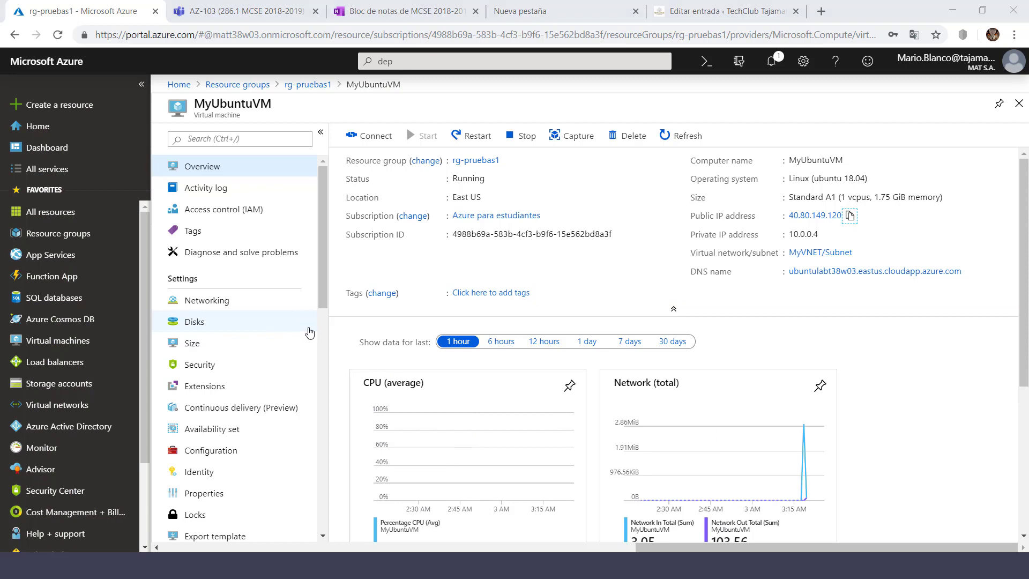
{"action": "key", "text": "super+Tab"}
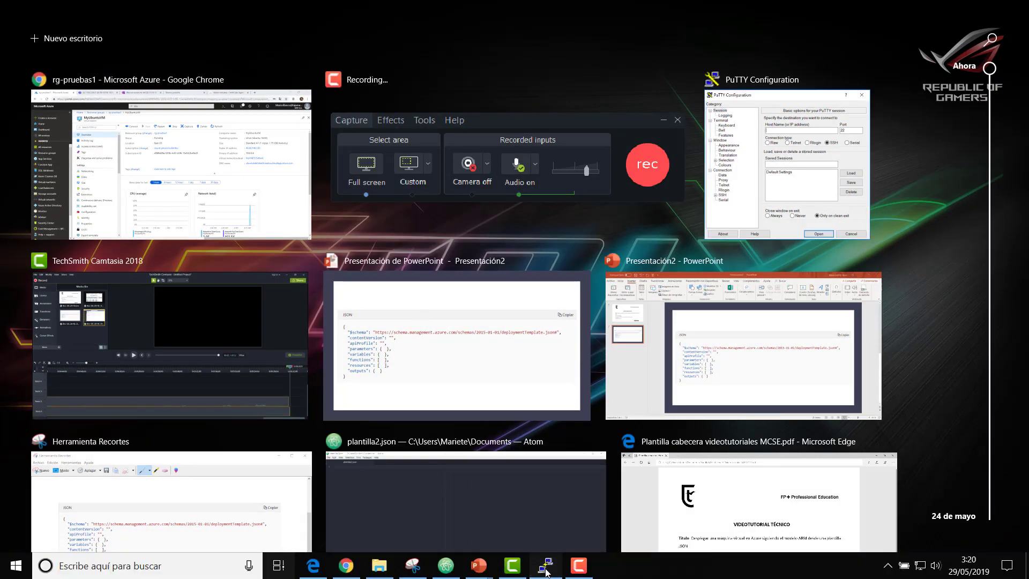
- In PuTTY, set the host name to 40.80.149.120 and open the SSH connection
{"action": "left_click", "coordinate": [542, 572]}
{"action": "left_click", "coordinate": [629, 210]}
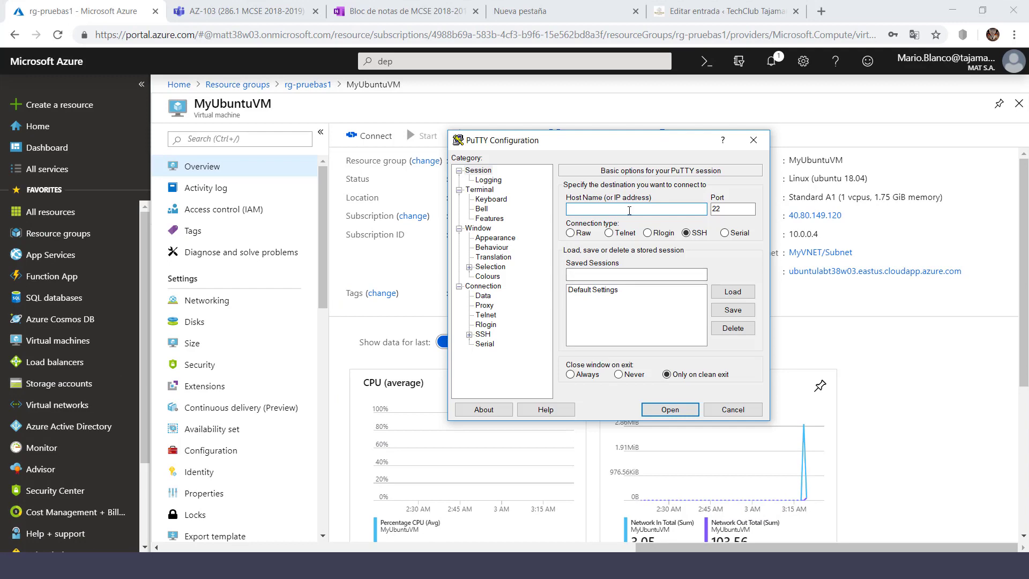
{"action": "key", "text": "ctrl+v"}
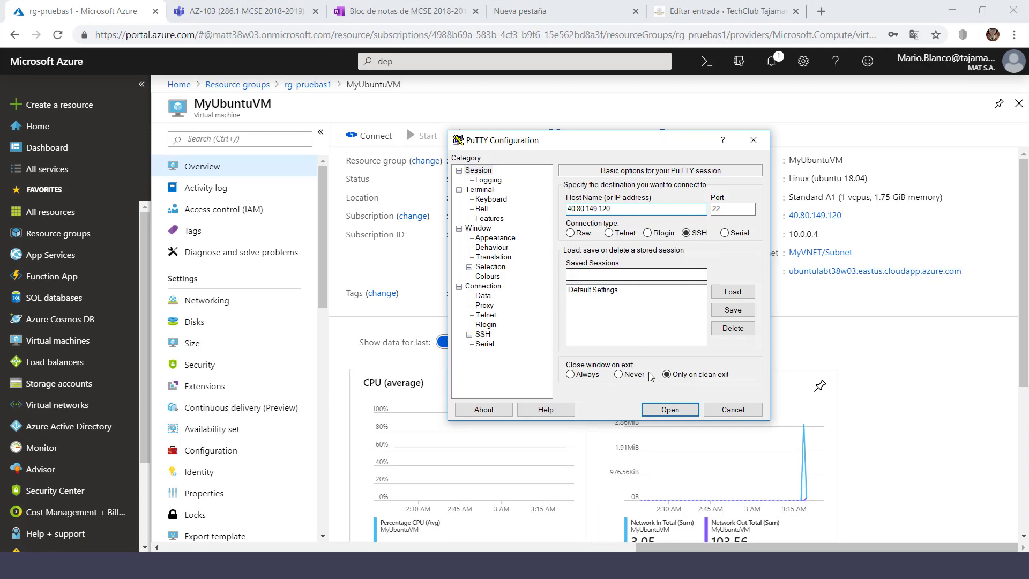
{"action": "left_click", "coordinate": [667, 410]}
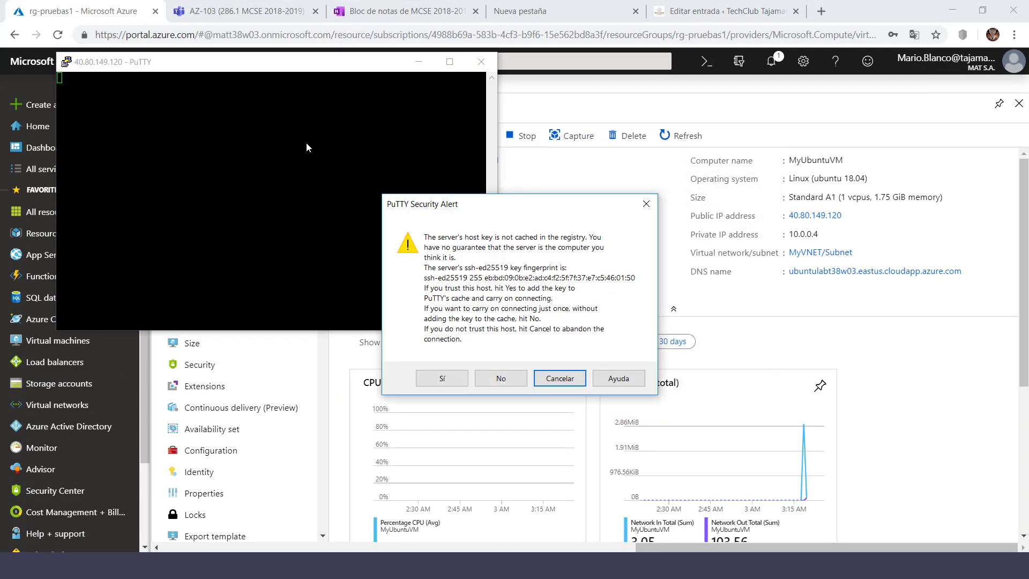
- Accept the host key, log in as usuario with the account password, and reposition the terminal
{"action": "left_click", "coordinate": [448, 379]}
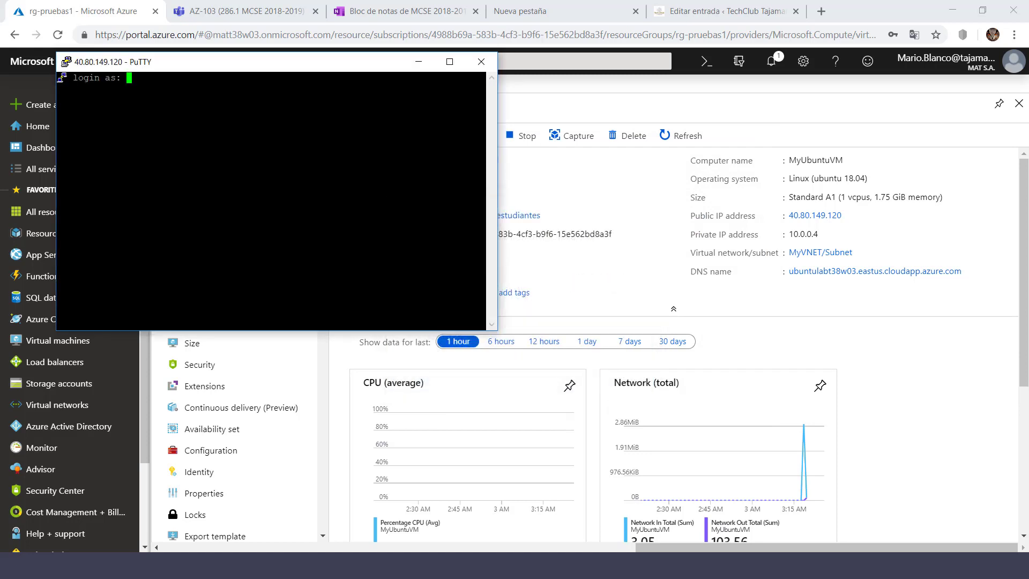
{"action": "type", "text": "usuario"}
{"action": "key", "text": "Return"}
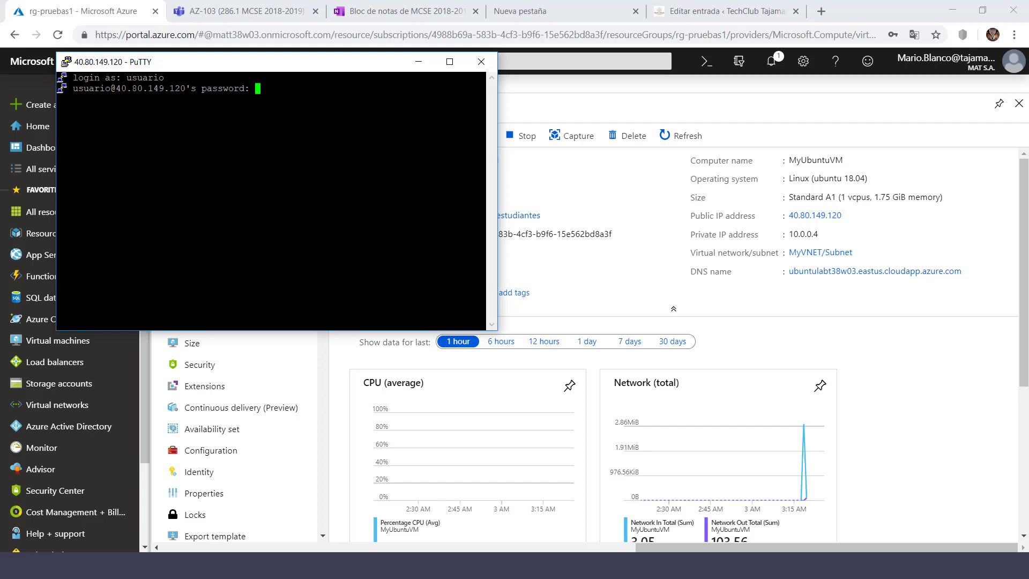
{"action": "key", "text": "Return"}
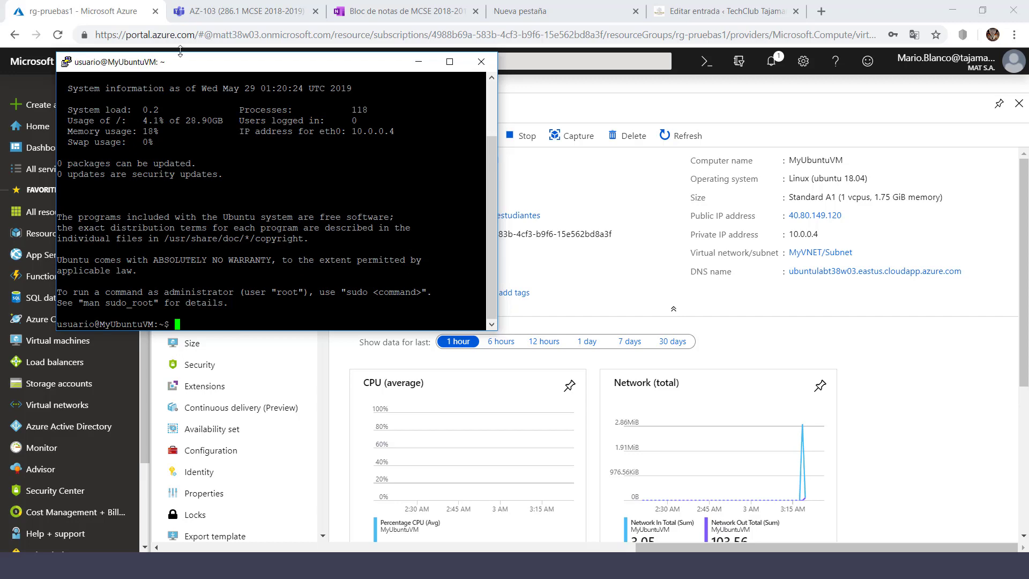
{"action": "left_click_drag", "start_coordinate": [199, 66], "coordinate": [407, 109]}
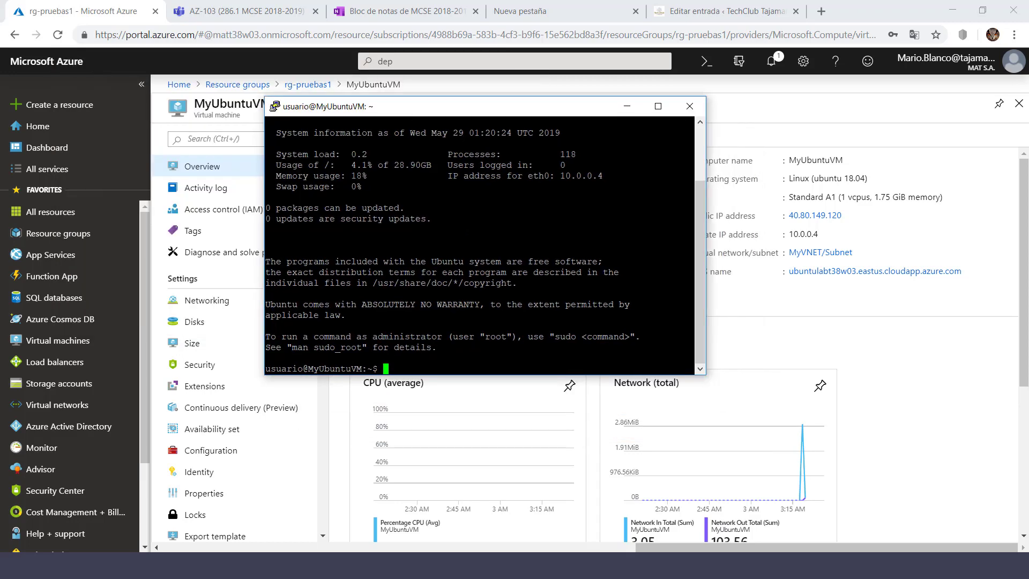
{"action": "left_click_drag", "start_coordinate": [449, 107], "coordinate": [460, 118]}
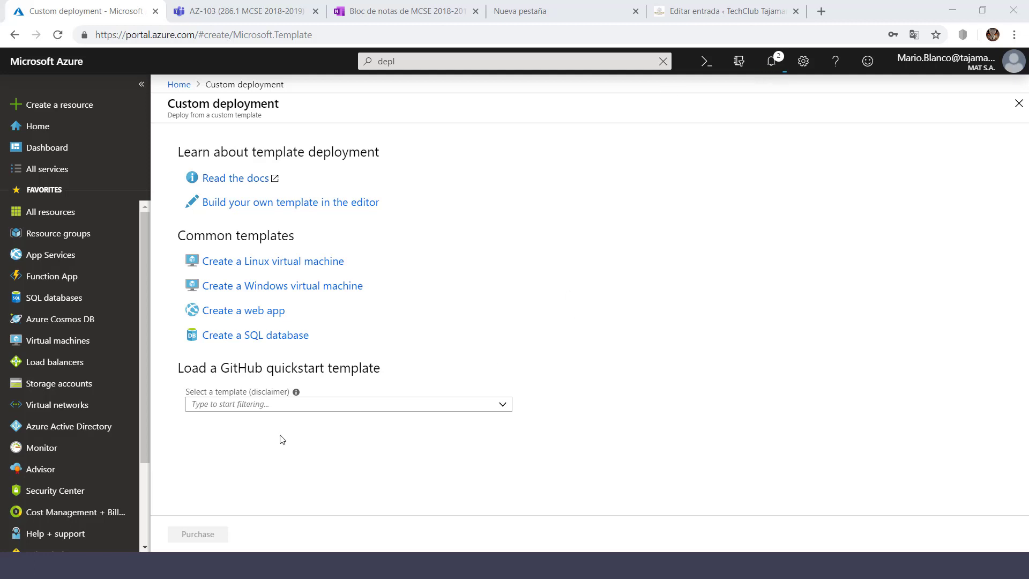
- Filter the GitHub quickstart templates by 'scale' and load 201-vmss-ubuntu-autoscale
{"action": "left_click", "coordinate": [503, 409]}
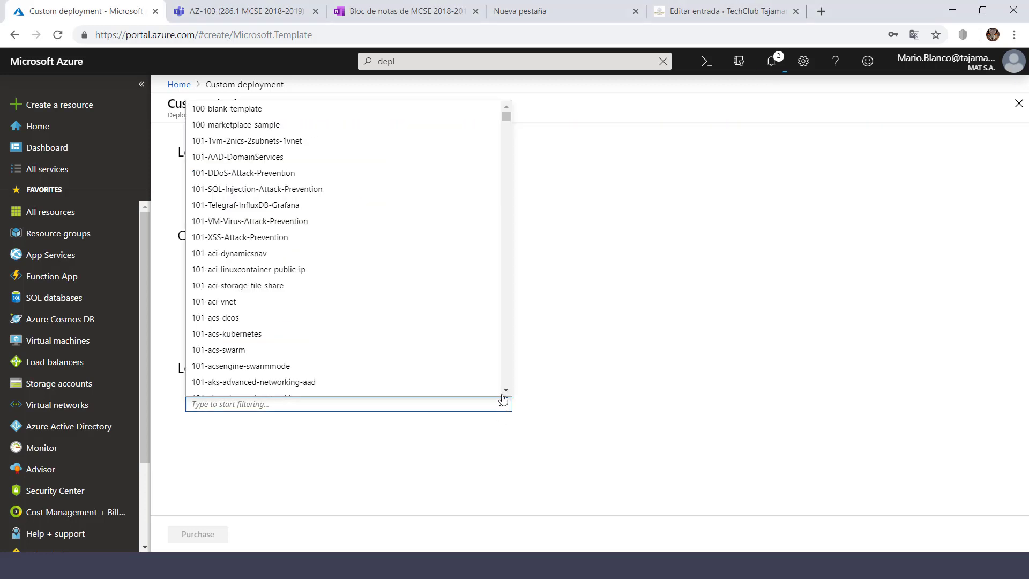
{"action": "left_click_drag", "start_coordinate": [507, 114], "coordinate": [507, 135]}
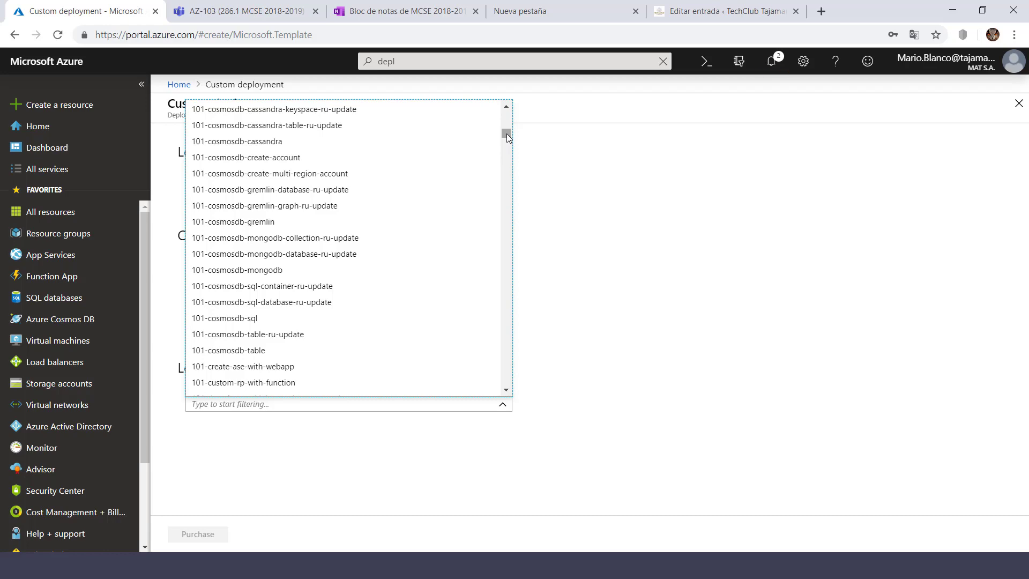
{"action": "left_click_drag", "start_coordinate": [507, 133], "coordinate": [506, 153]}
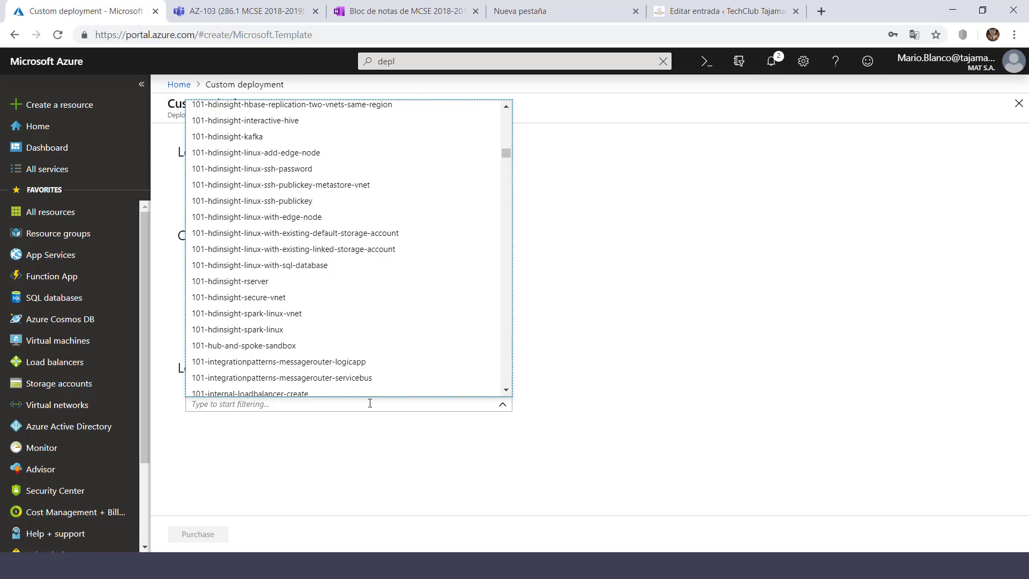
{"action": "left_click_drag", "start_coordinate": [509, 155], "coordinate": [509, 200]}
{"action": "left_click", "coordinate": [346, 404]}
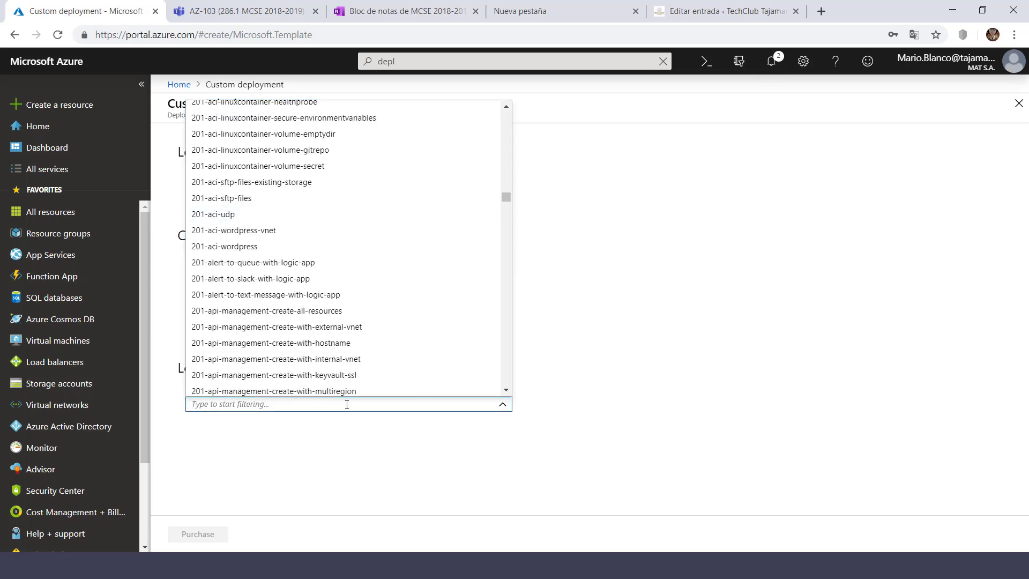
{"action": "type", "text": "scale"}
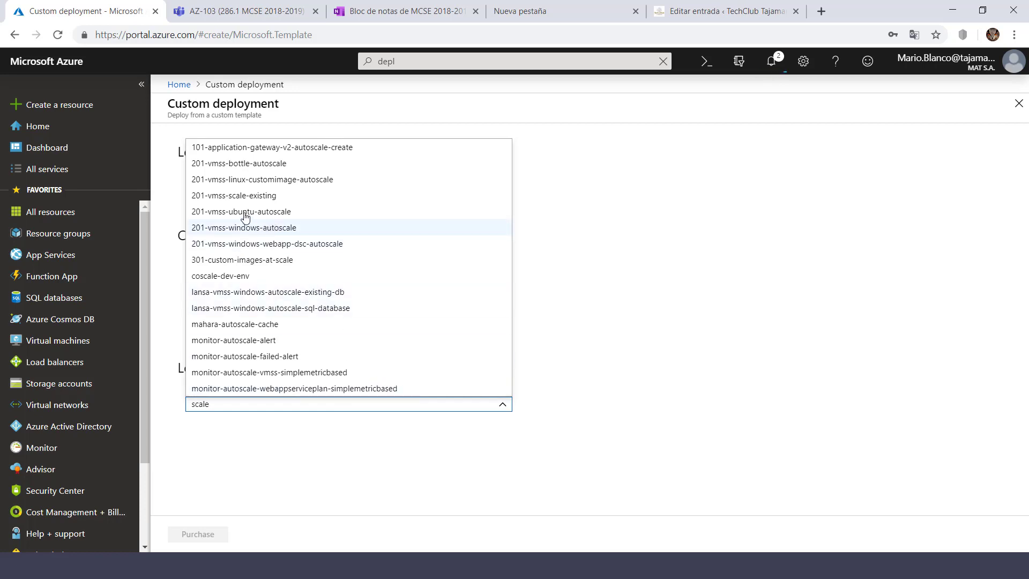
{"action": "left_click", "coordinate": [231, 213]}
{"action": "scroll", "coordinate": [312, 423], "scroll_direction": "down", "scroll_amount": 1}
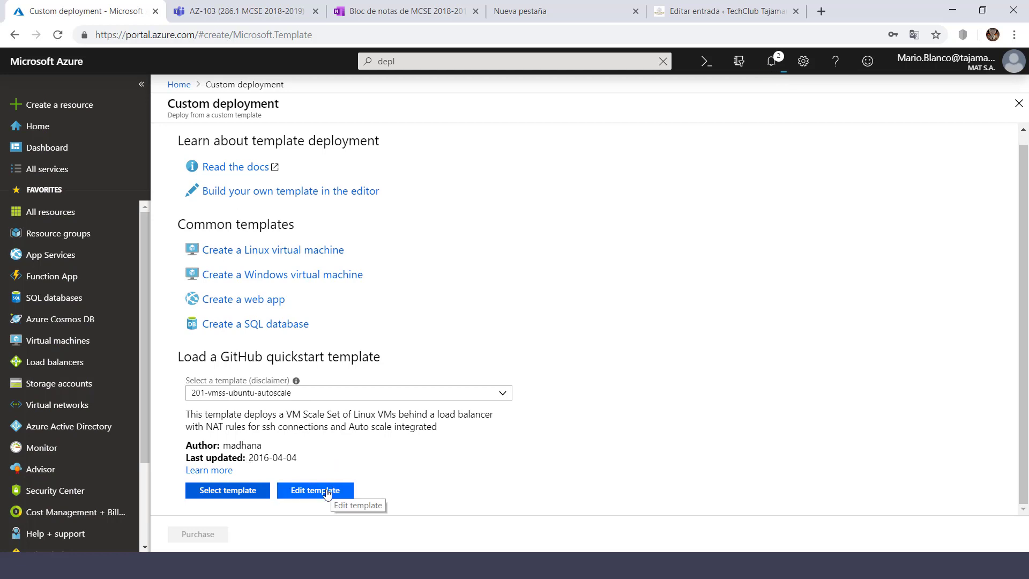
- Edit the 201-vmss-ubuntu-autoscale JSON with Variables (24) and Parameters (6) expanded in the outline
{"action": "left_click", "coordinate": [332, 491]}
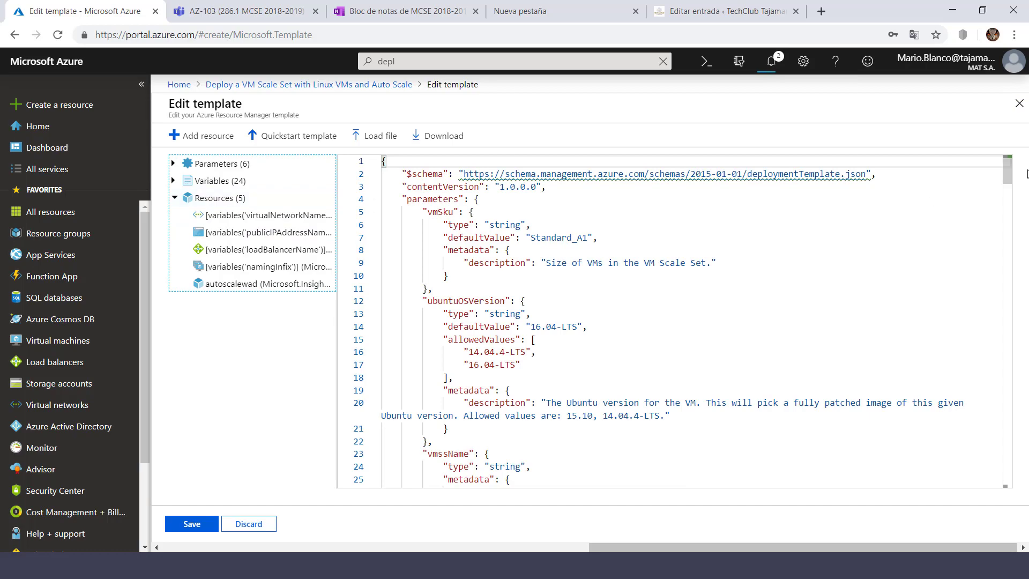
{"action": "mouse_move", "coordinate": [1006, 178]}
{"action": "left_mouse_down"}
{"action": "mouse_move", "coordinate": [1010, 274]}
{"action": "mouse_move", "coordinate": [1012, 163]}
{"action": "left_mouse_up"}
{"action": "scroll", "coordinate": [492, 280], "scroll_direction": "down", "scroll_amount": 3}
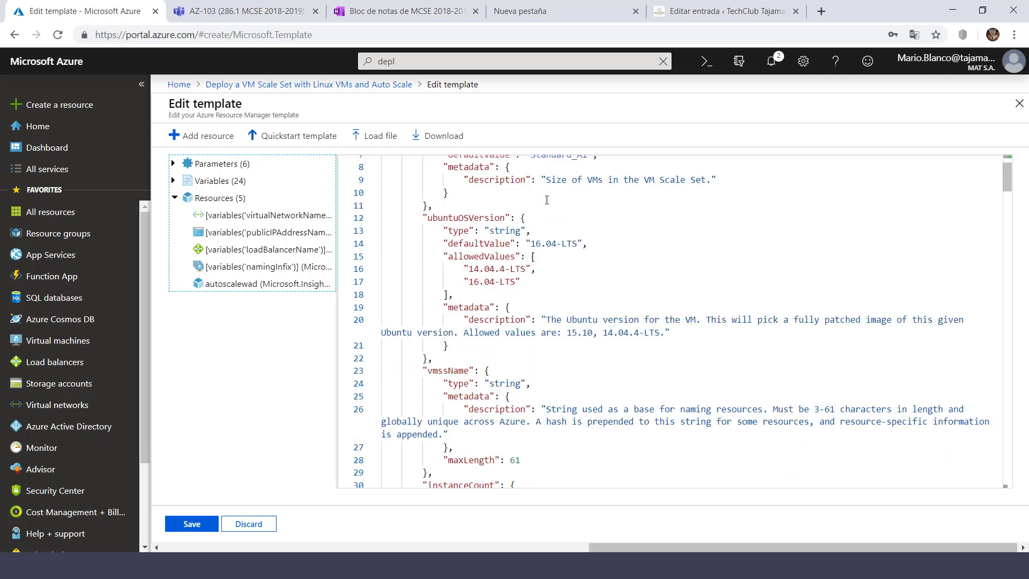
{"action": "left_click", "coordinate": [175, 182]}
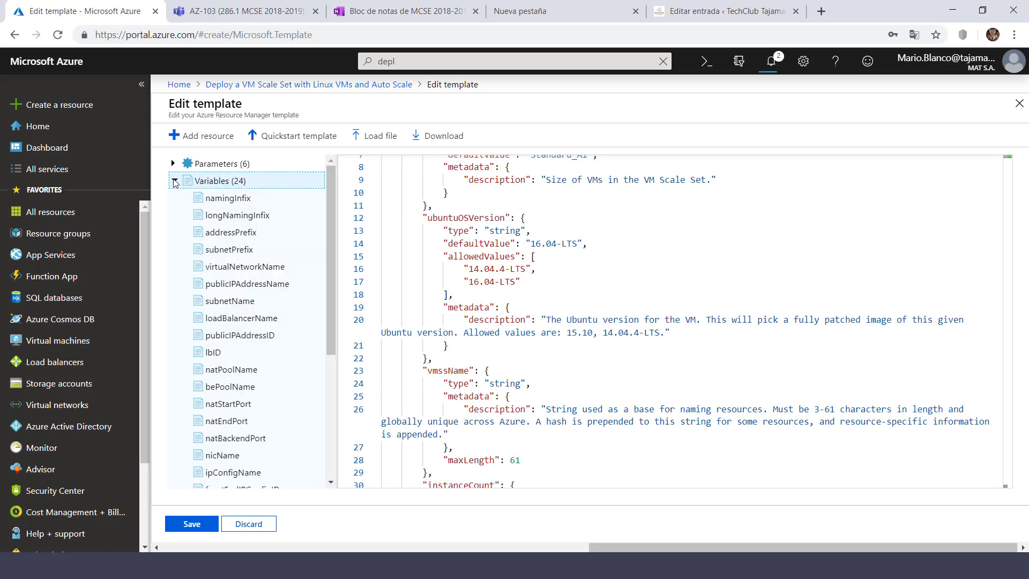
{"action": "left_click", "coordinate": [173, 163]}
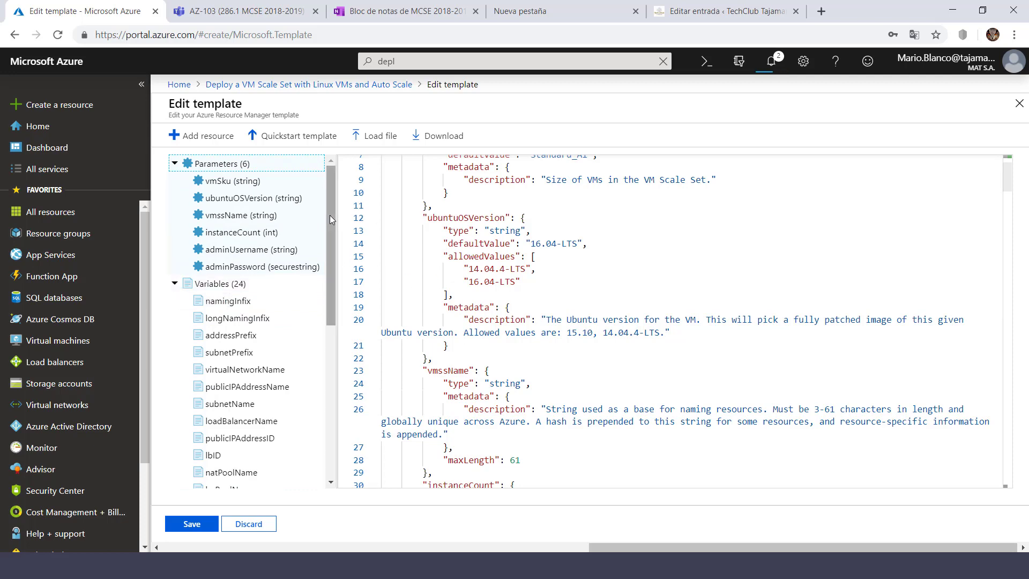
{"action": "left_click_drag", "start_coordinate": [329, 214], "coordinate": [330, 268]}
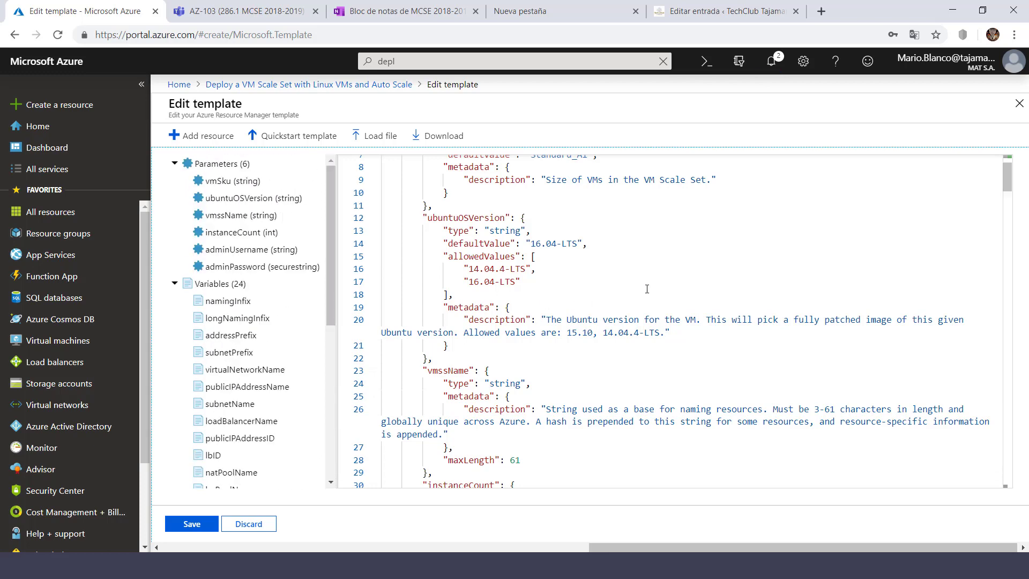
{"action": "left_click_drag", "start_coordinate": [1005, 161], "coordinate": [1005, 154]}
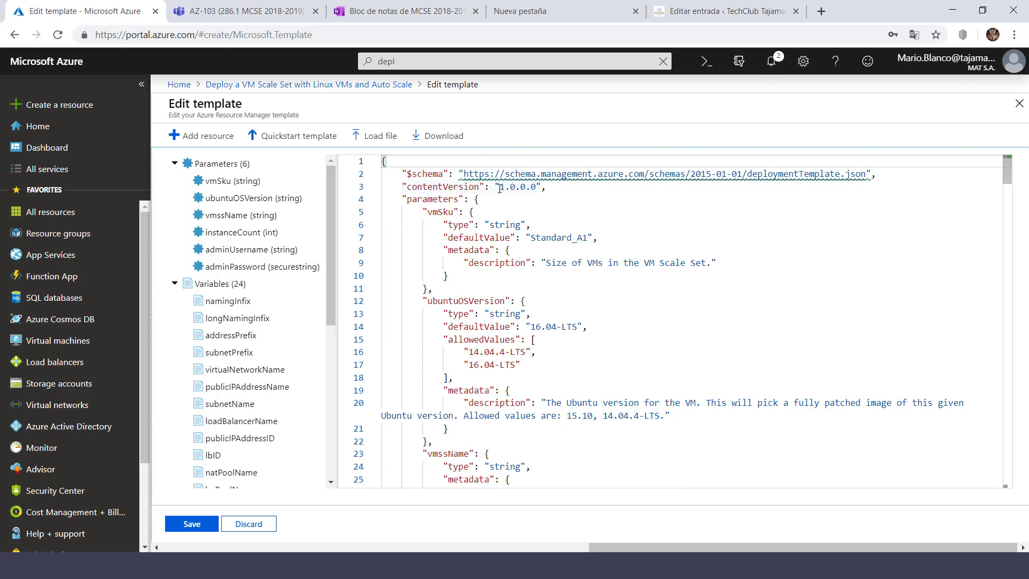
{"action": "left_click", "coordinate": [593, 188]}
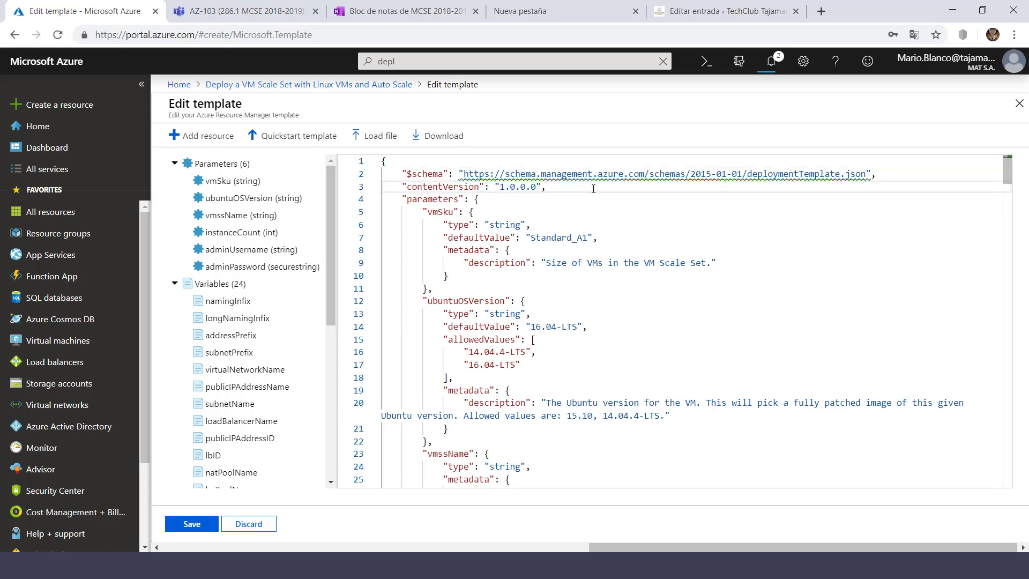